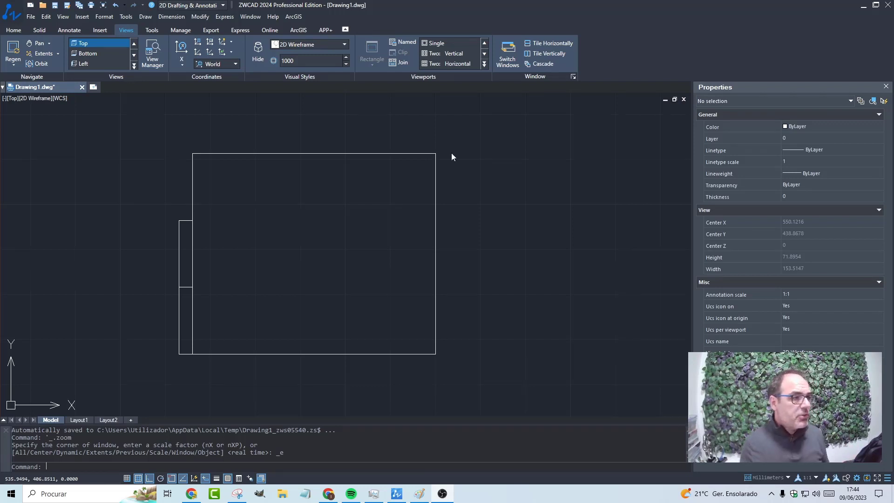
Shrink the folding-sheet block to a height of 29.7 and a width of 21 using its stretch grips.
{"action": "scroll", "coordinate": [307, 257], "scroll_direction": "down", "scroll_amount": 2}
{"action": "scroll", "coordinate": [359, 277], "scroll_direction": "up", "scroll_amount": 2}
{"action": "middle_click_drag", "start_coordinate": [300, 250], "coordinate": [373, 303]}
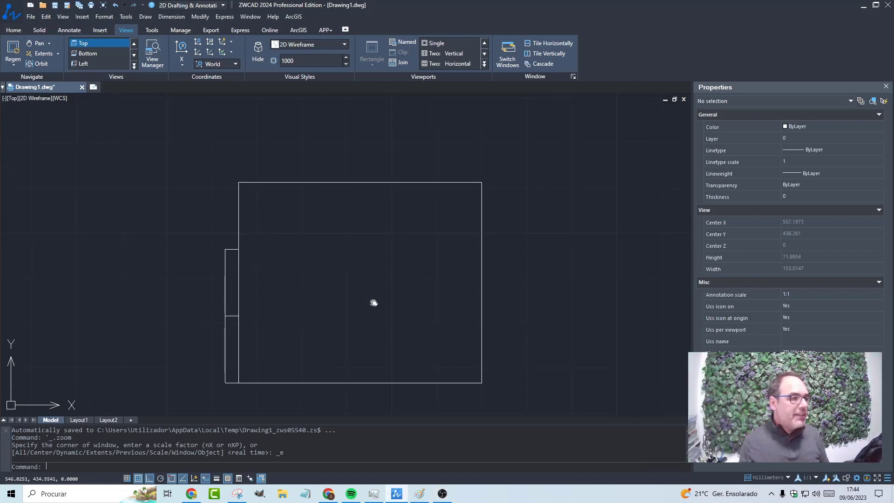
{"action": "left_click_drag", "start_coordinate": [299, 156], "coordinate": [234, 199]}
{"action": "left_click", "coordinate": [239, 181]}
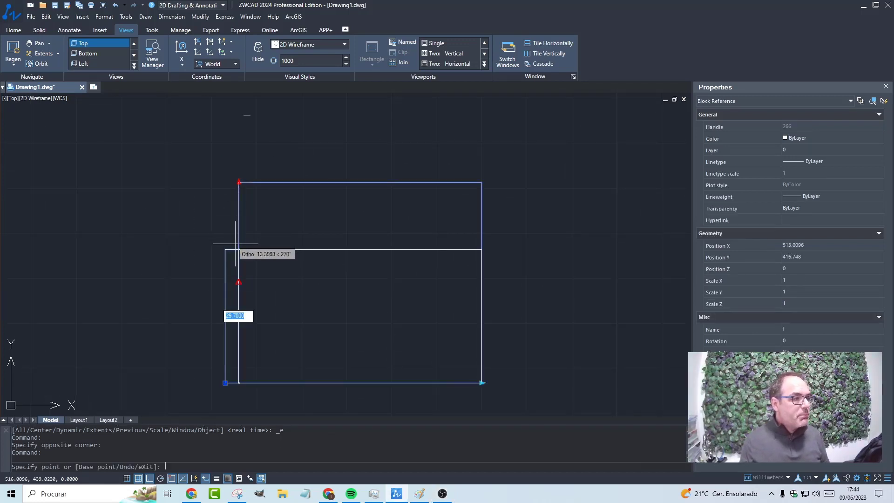
{"action": "left_click", "coordinate": [238, 249]}
{"action": "left_click", "coordinate": [482, 382]}
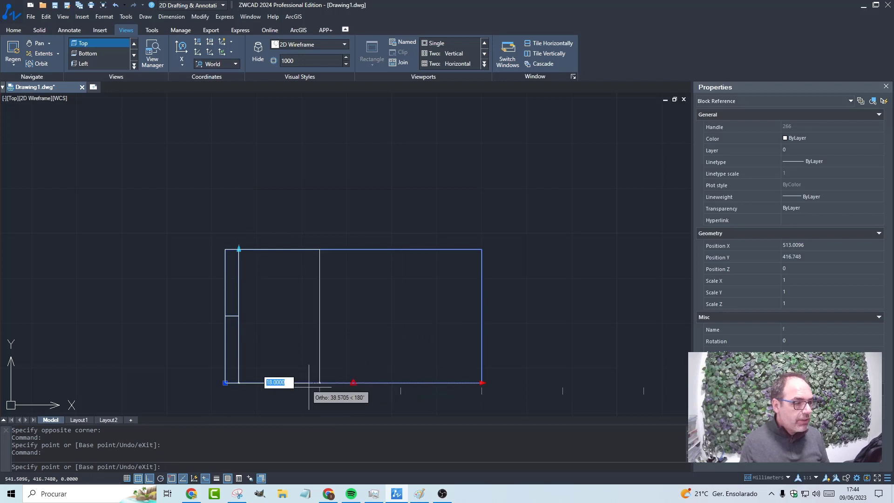
{"action": "type", "text": "21"}
{"action": "key", "text": "Return"}
{"action": "middle_click_drag", "start_coordinate": [299, 371], "coordinate": [330, 364]}
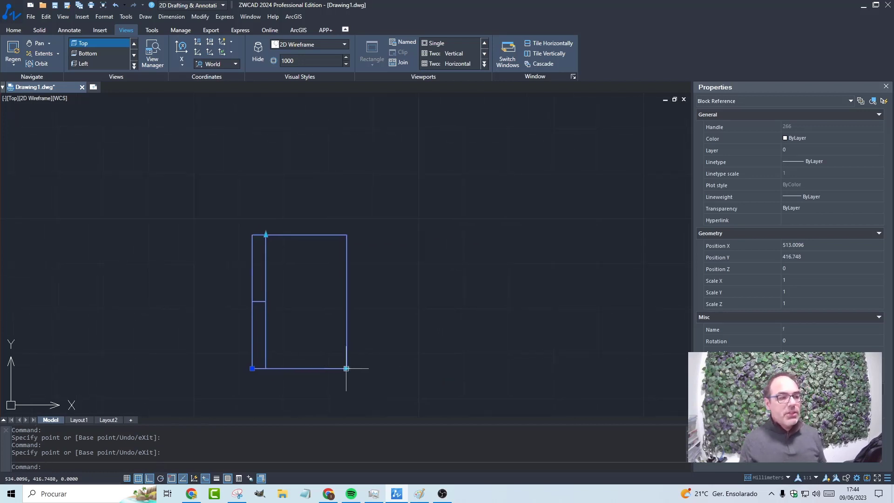
Stretch the block's width out to 57, then reduce it through 39 back to 21.
{"action": "mouse_move", "coordinate": [346, 368]}
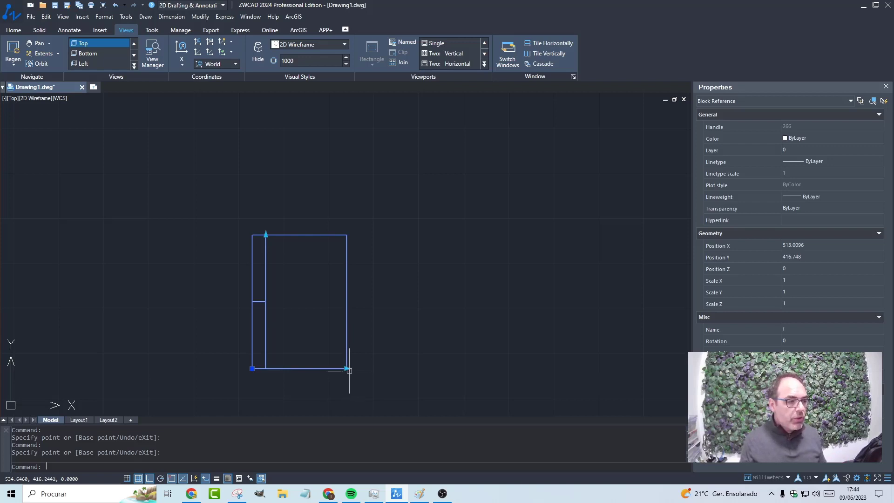
{"action": "left_click", "coordinate": [346, 368]}
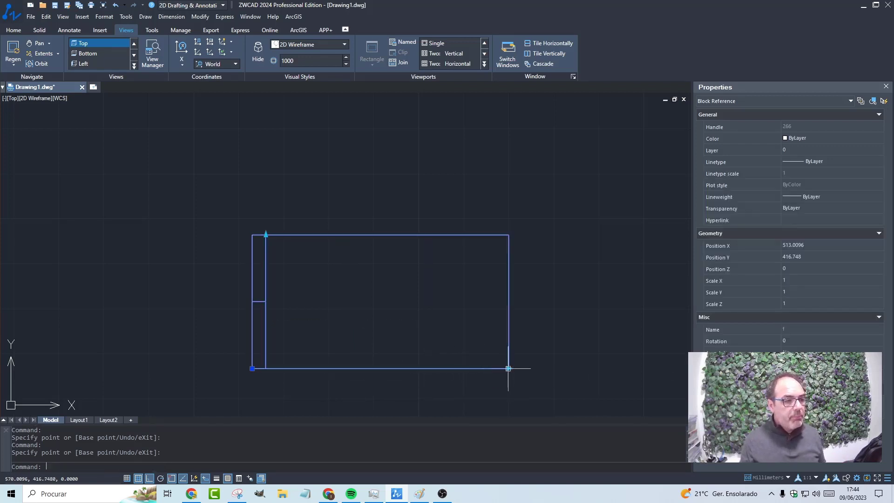
{"action": "key", "text": "Escape"}
{"action": "left_click", "coordinate": [420, 369]}
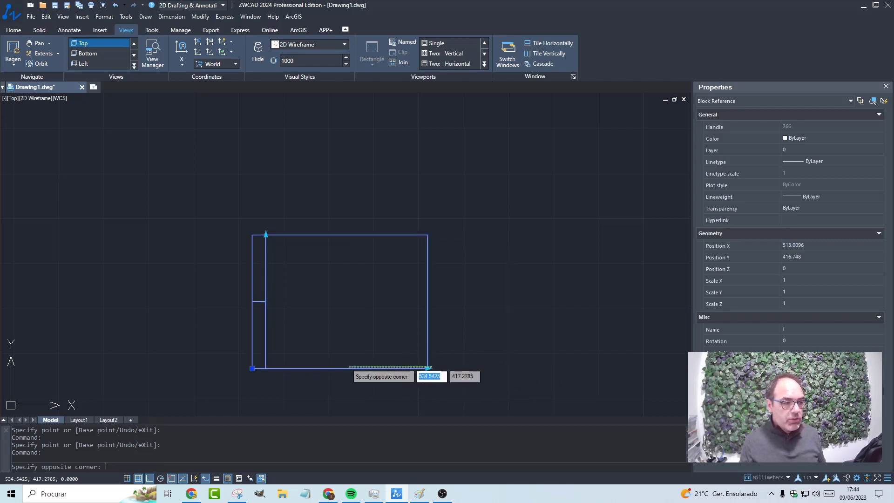
{"action": "left_click", "coordinate": [424, 368]}
{"action": "left_click", "coordinate": [424, 367]}
{"action": "left_click", "coordinate": [345, 368]}
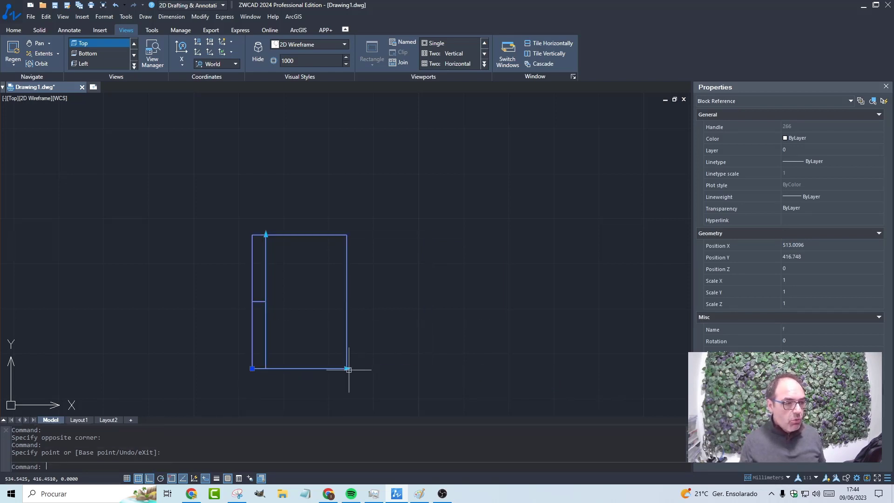
Widen the block in two increments, first to 39 and then to 57.
{"action": "left_click", "coordinate": [346, 368]}
{"action": "left_click", "coordinate": [415, 376]}
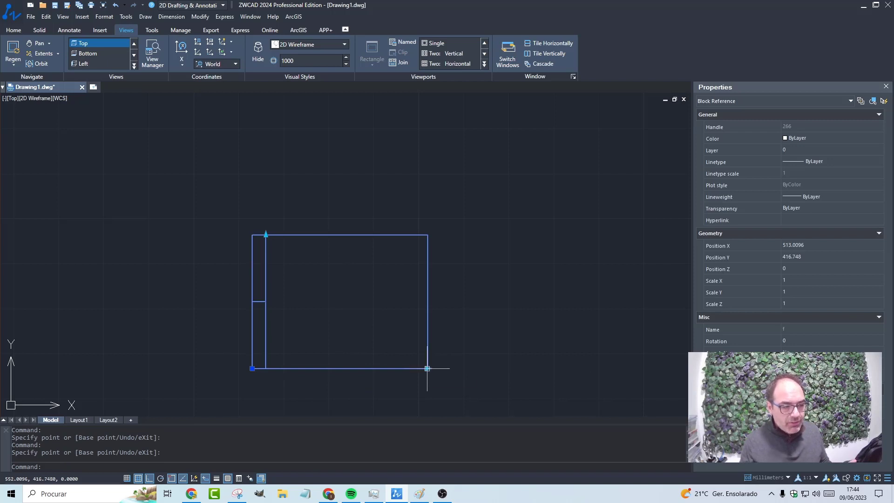
{"action": "left_click", "coordinate": [427, 368]}
{"action": "left_click", "coordinate": [514, 372]}
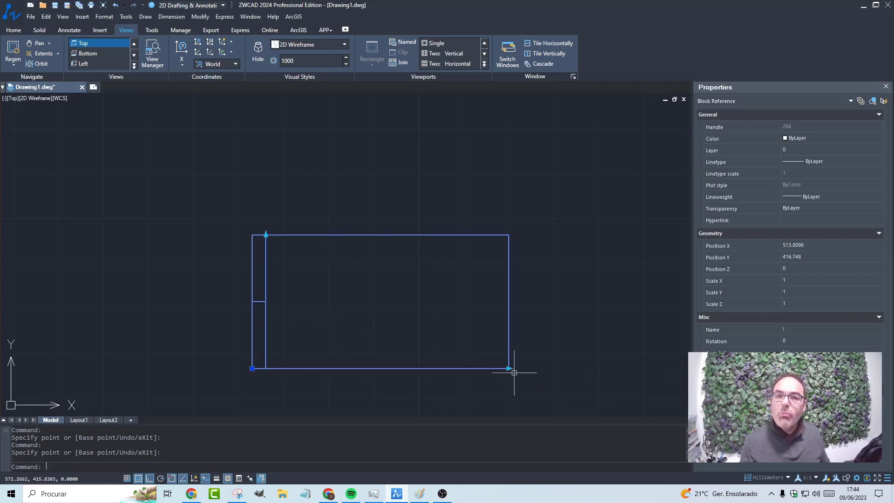
Stretch the block's height upward by two increments, first to 44.55 and then to the next allowed size.
{"action": "left_click", "coordinate": [265, 234]}
{"action": "left_click", "coordinate": [262, 165]}
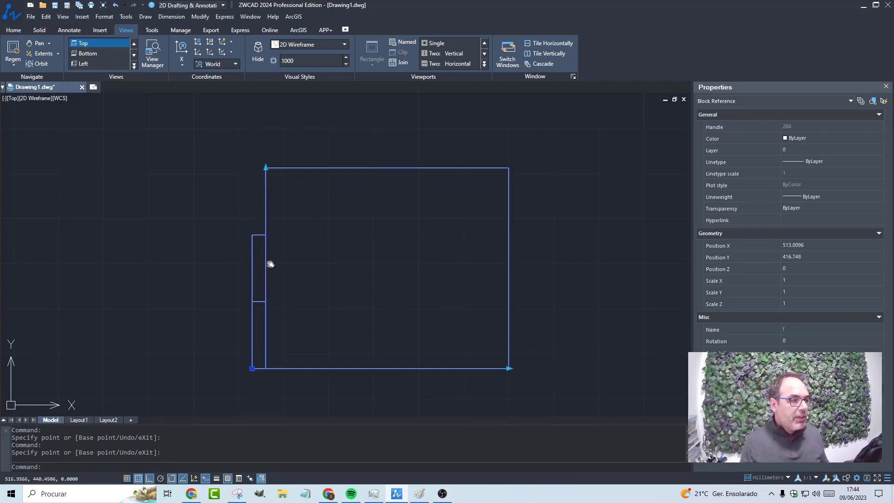
{"action": "scroll", "coordinate": [269, 262], "scroll_direction": "up", "scroll_amount": 2}
{"action": "scroll", "coordinate": [259, 333], "scroll_direction": "down", "scroll_amount": 2}
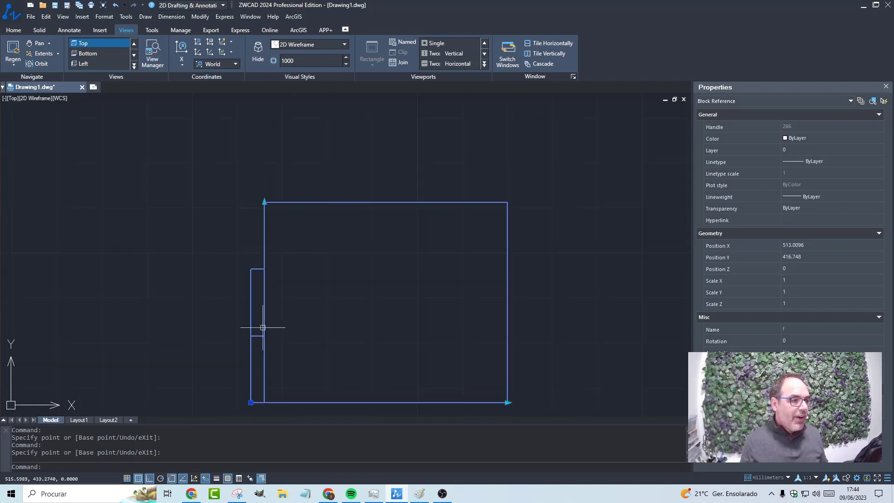
{"action": "left_click", "coordinate": [264, 202]}
{"action": "left_click", "coordinate": [261, 134]}
{"action": "scroll", "coordinate": [290, 191], "scroll_direction": "down", "scroll_amount": 2}
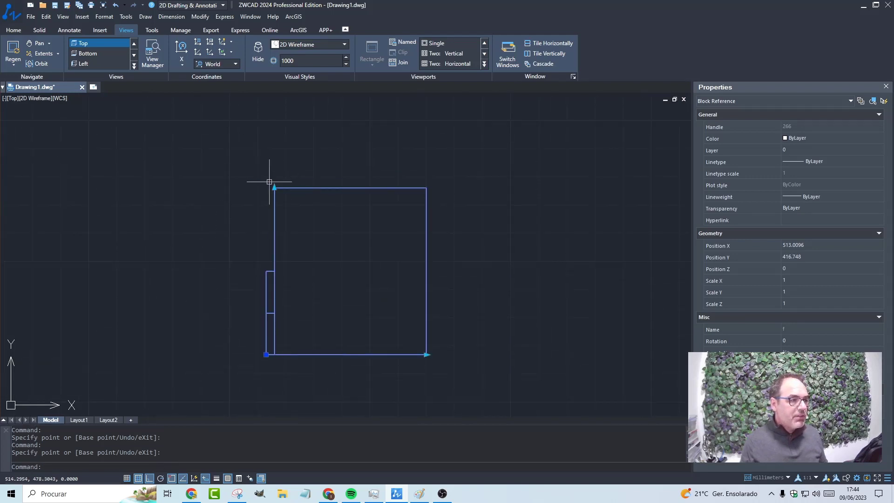
{"action": "left_click", "coordinate": [274, 187]}
{"action": "left_click", "coordinate": [259, 208]}
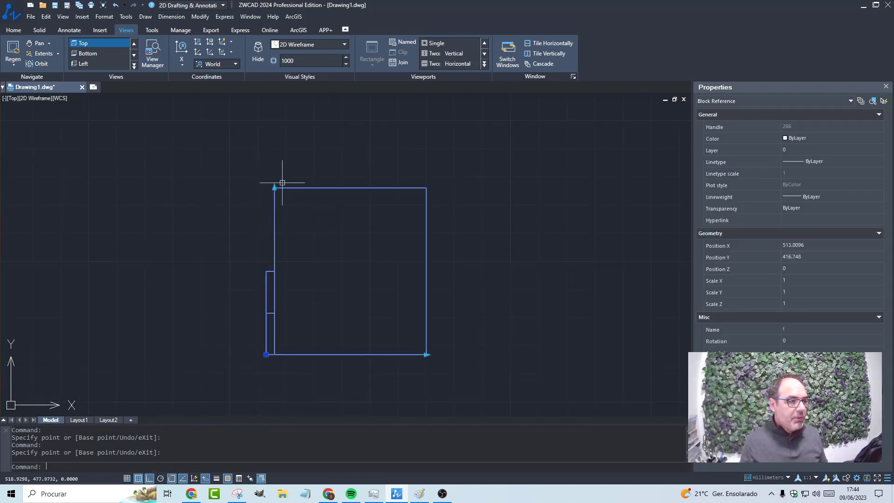
{"action": "left_click", "coordinate": [274, 187]}
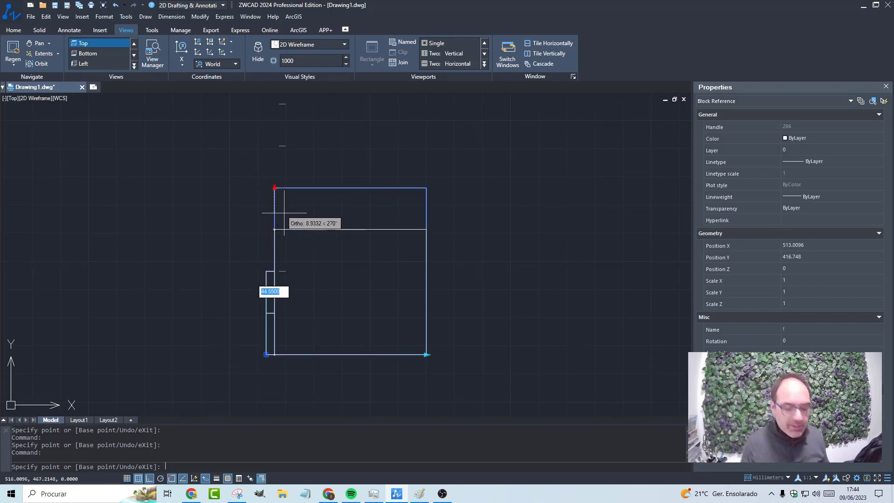
{"action": "key", "text": "Escape"}
{"action": "scroll", "coordinate": [284, 213], "scroll_direction": "down", "scroll_amount": 2}
{"action": "middle_click_drag", "start_coordinate": [349, 254], "coordinate": [199, 277]}
{"action": "scroll", "coordinate": [275, 259], "scroll_direction": "up", "scroll_amount": 2}
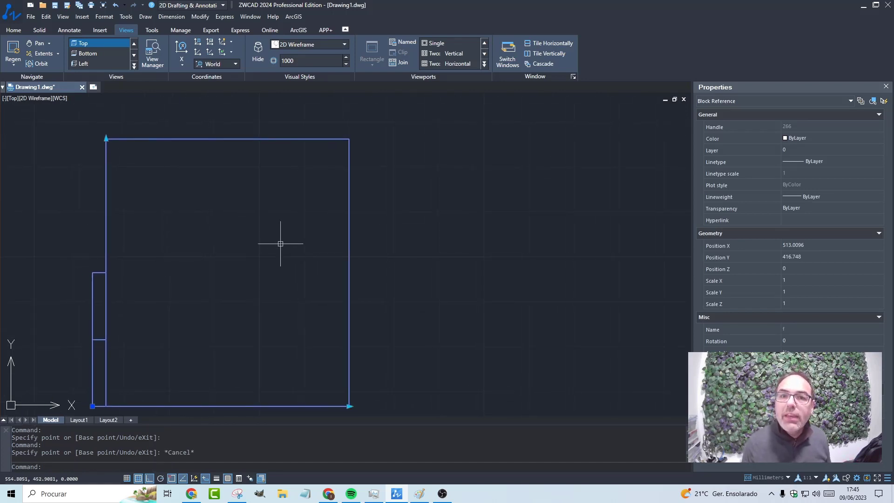
{"action": "key", "text": "Escape"}
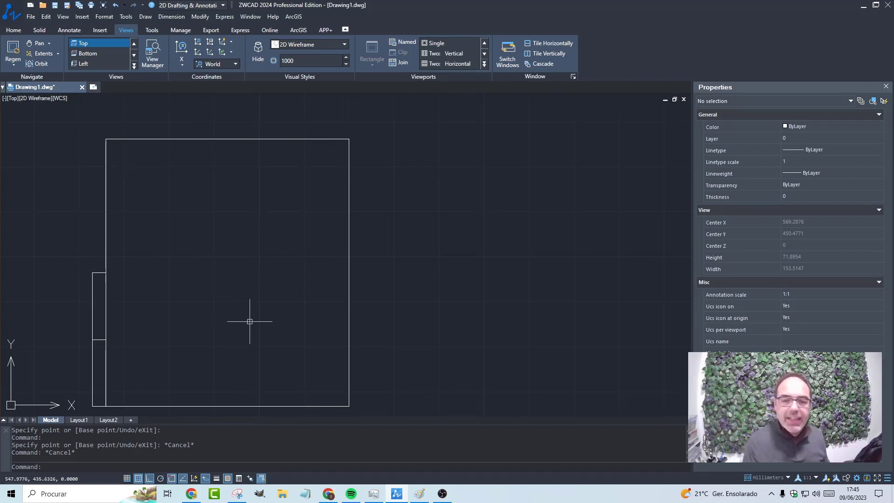
Start a line outline in the empty area beside the block with a vertical segment of 29.7 upward.
{"action": "middle_click_drag", "start_coordinate": [420, 364], "coordinate": [391, 330]}
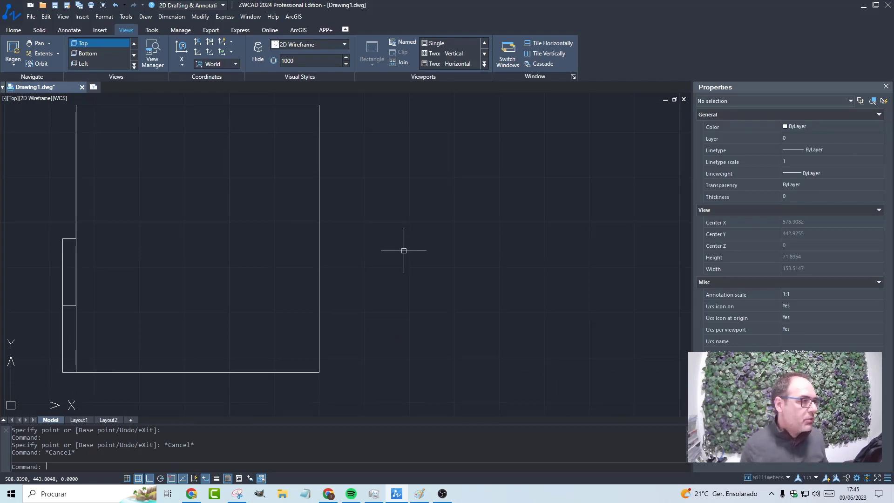
{"action": "left_click", "coordinate": [14, 31]}
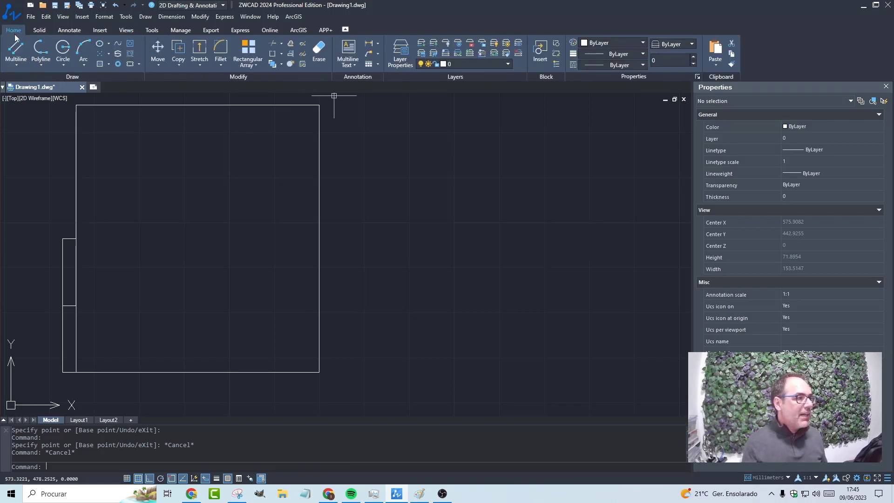
{"action": "left_click", "coordinate": [40, 64]}
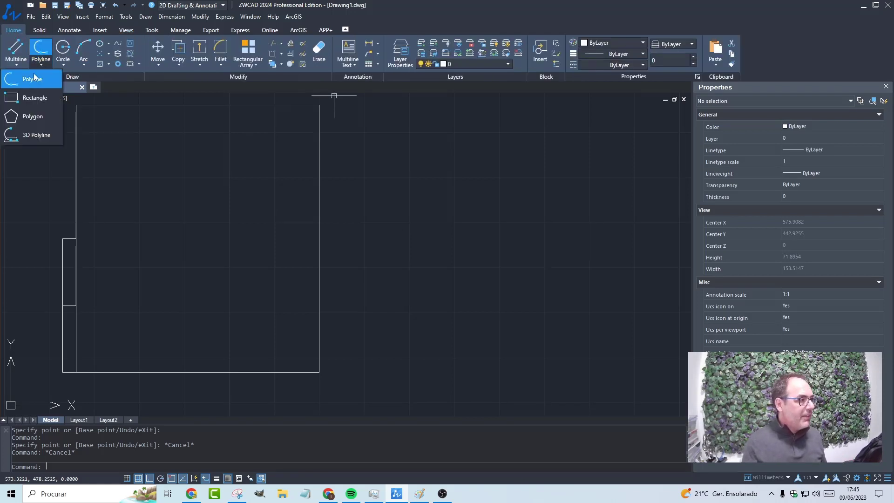
{"action": "left_click", "coordinate": [16, 64]}
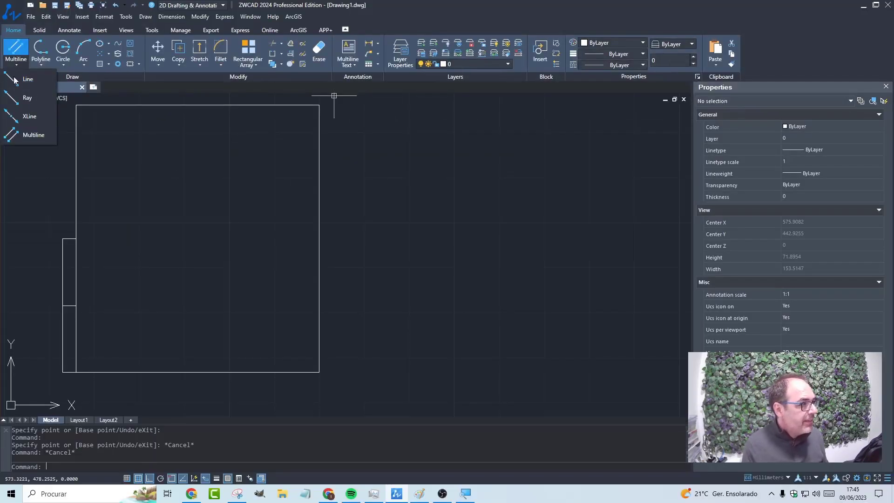
{"action": "left_click", "coordinate": [14, 80]}
{"action": "left_click", "coordinate": [518, 367]}
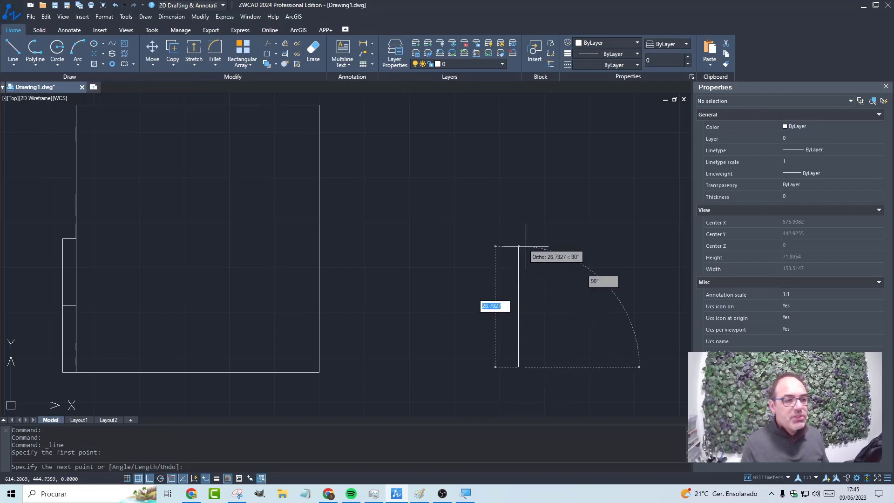
{"action": "type", "text": "29.7"}
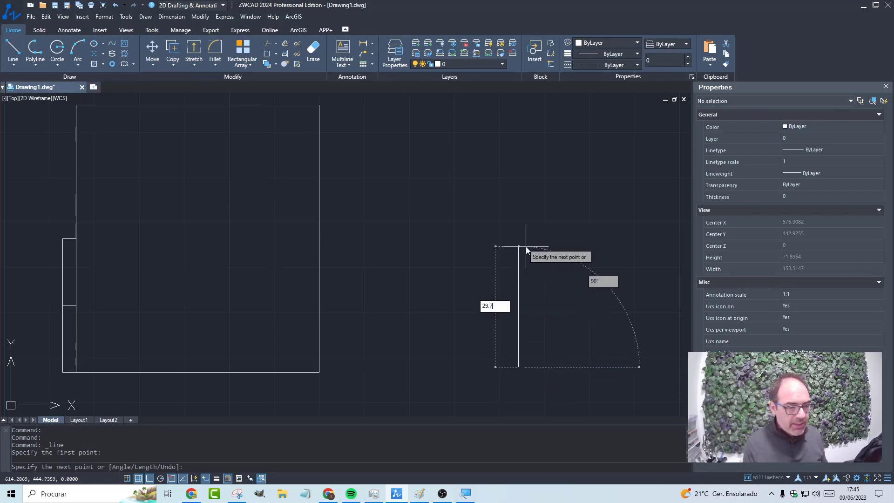
{"action": "key", "text": "Return"}
{"action": "mouse_move", "coordinate": [563, 243]}
{"action": "middle_mouse_down"}
{"action": "mouse_move", "coordinate": [509, 219]}
{"action": "mouse_move", "coordinate": [419, 215]}
{"action": "middle_mouse_up"}
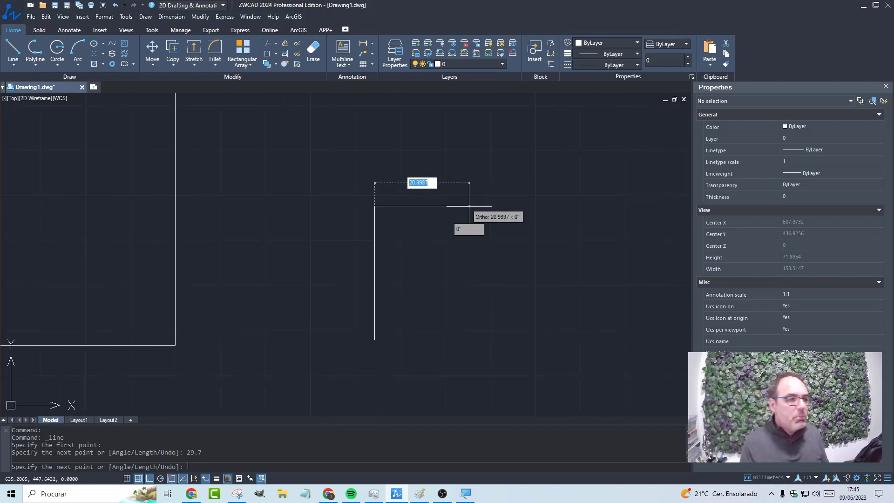
Continue the outline with top segments of 3 and 18, a 29.7 segment downward, and a closing segment to the start point.
{"action": "type", "text": "3"}
{"action": "key", "text": "Return"}
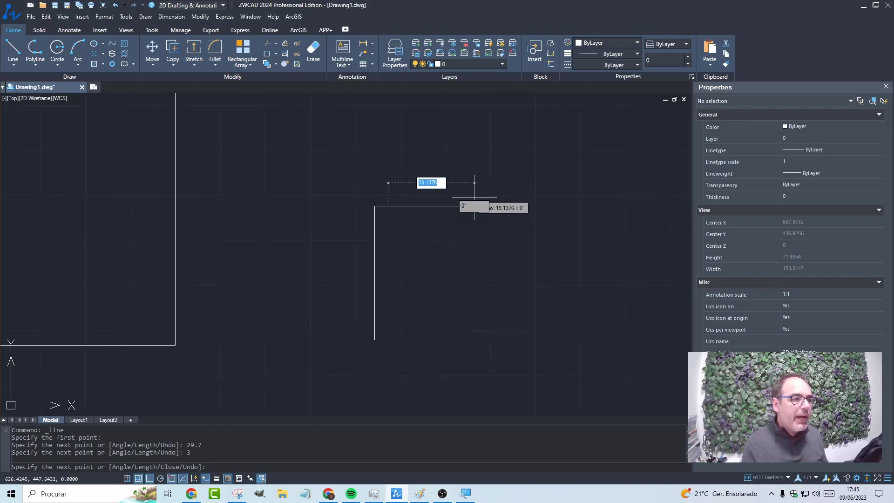
{"action": "type", "text": "18"}
{"action": "key", "text": "Return"}
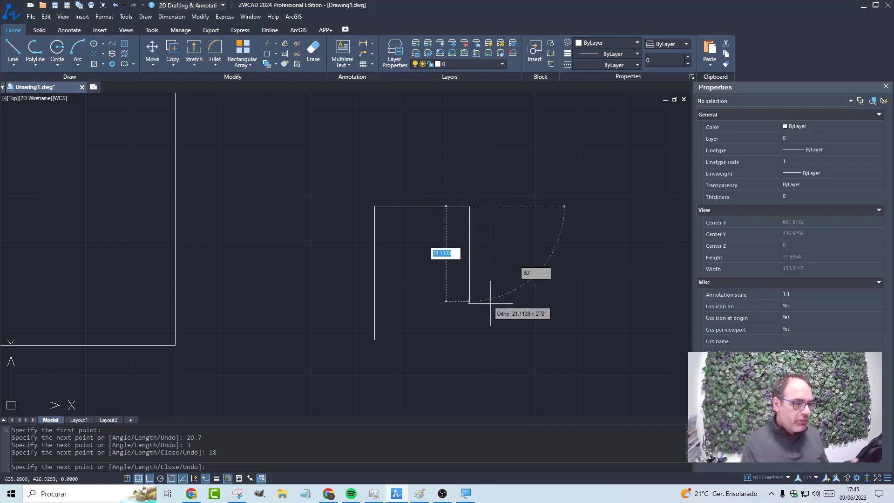
{"action": "type", "text": "29.7"}
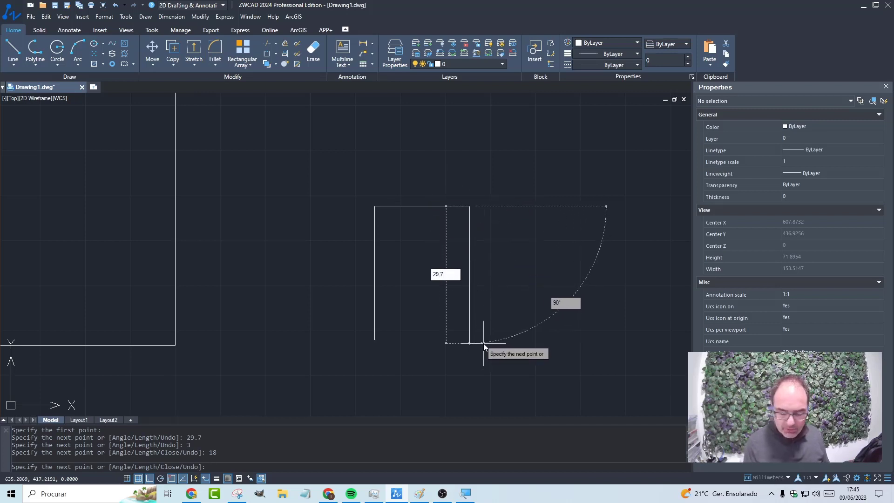
{"action": "key", "text": "Return"}
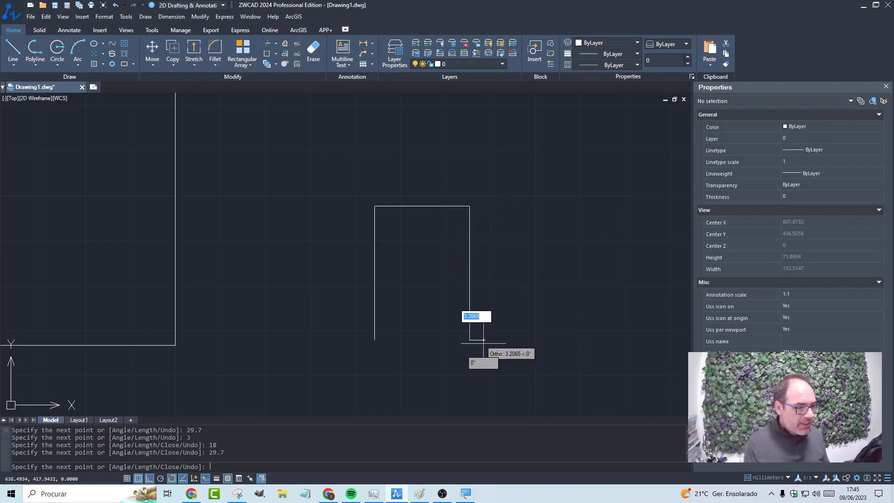
{"action": "left_click", "coordinate": [375, 339]}
{"action": "key", "text": "Escape"}
Draw a vertical line from the joint between the two top segments straight down to the bottom edge.
{"action": "key", "text": "space"}
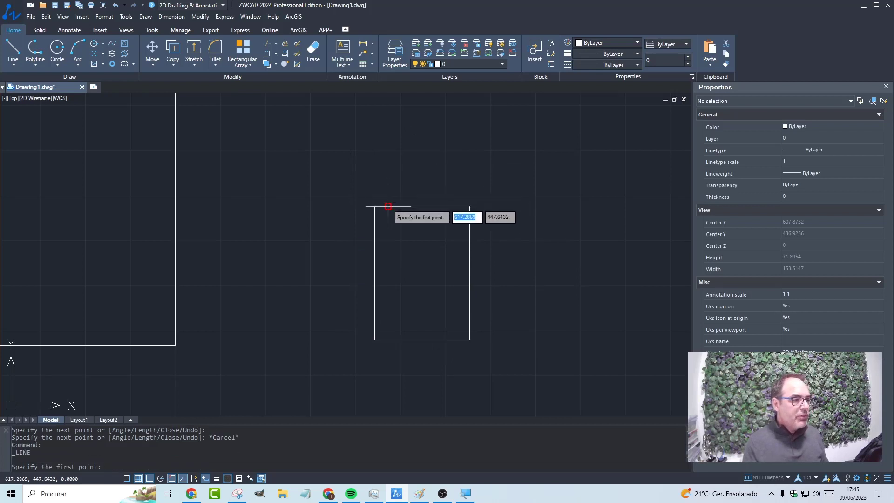
{"action": "left_click", "coordinate": [388, 206]}
{"action": "left_click", "coordinate": [379, 340]}
{"action": "key", "text": "Escape"}
Draw a short horizontal line from the midpoint of the inner vertical line to the outline's left edge.
{"action": "key", "text": "space"}
{"action": "scroll", "coordinate": [400, 286], "scroll_direction": "up", "scroll_amount": 2}
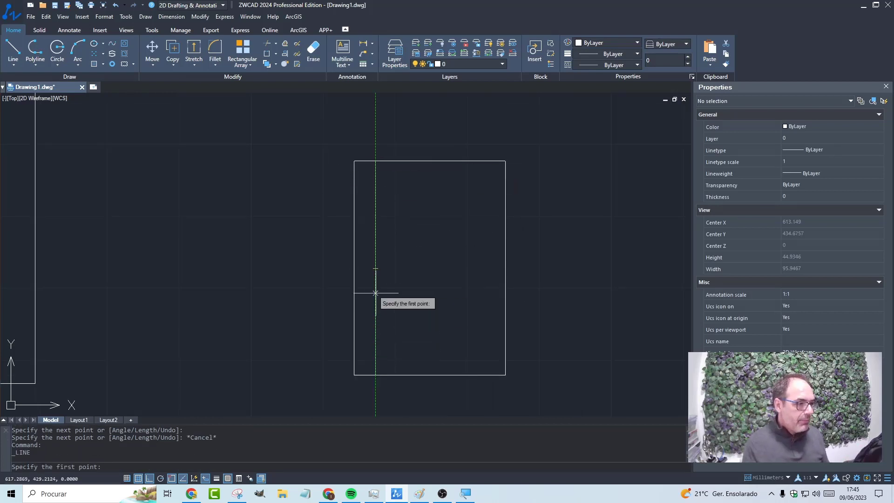
{"action": "left_click", "coordinate": [375, 268]}
{"action": "left_click", "coordinate": [353, 268]}
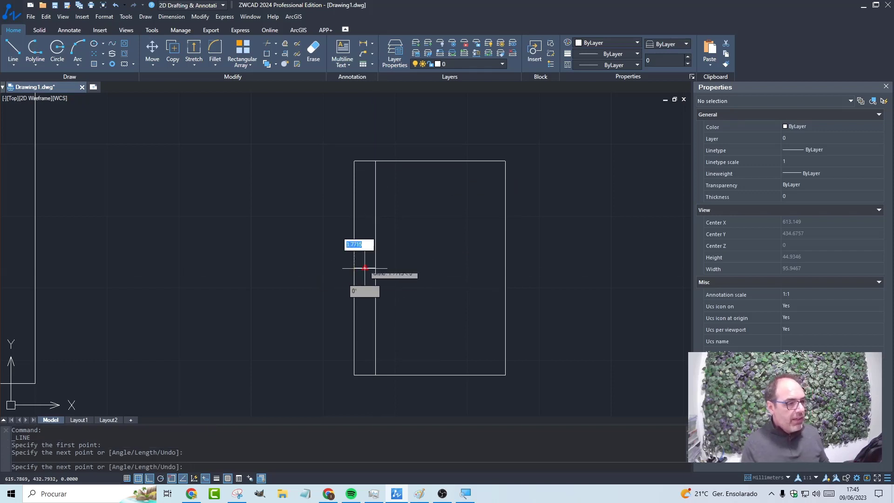
{"action": "key", "text": "Escape"}
{"action": "middle_click_drag", "start_coordinate": [409, 263], "coordinate": [243, 224]}
{"action": "middle_click_drag", "start_coordinate": [295, 249], "coordinate": [409, 277]}
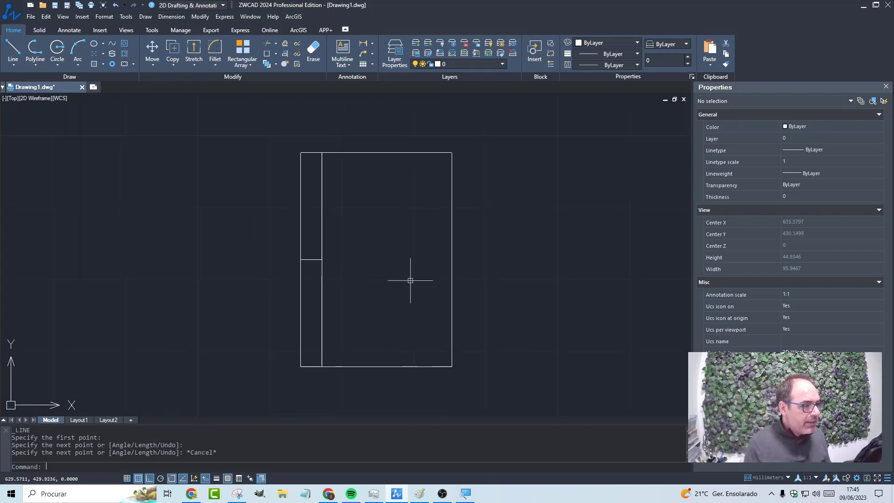
Select the top segments and the inner vertical line in turn to examine how the outline is divided into separate lines.
{"action": "left_click", "coordinate": [355, 141]}
{"action": "left_click", "coordinate": [348, 178]}
{"action": "left_click", "coordinate": [321, 200]}
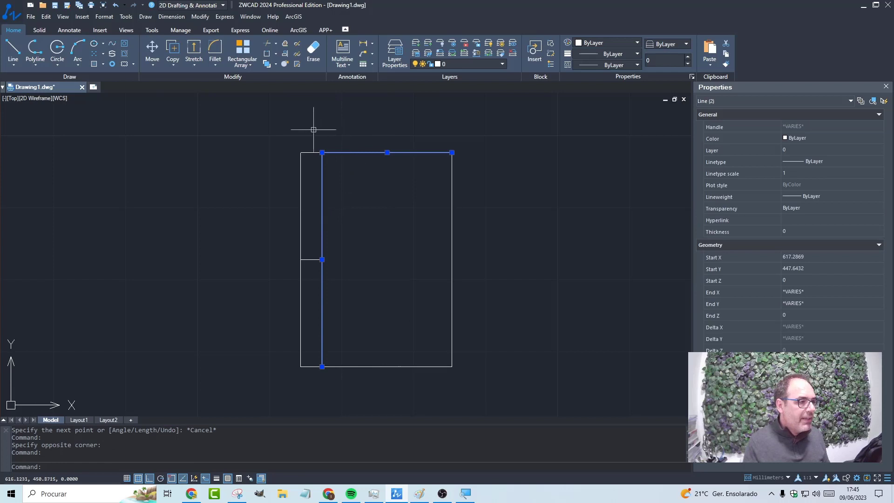
{"action": "left_click", "coordinate": [357, 144]}
{"action": "left_click", "coordinate": [316, 171]}
{"action": "key", "text": "Escape"}
{"action": "left_click", "coordinate": [313, 143]}
{"action": "left_click", "coordinate": [311, 159]}
{"action": "key", "text": "Escape"}
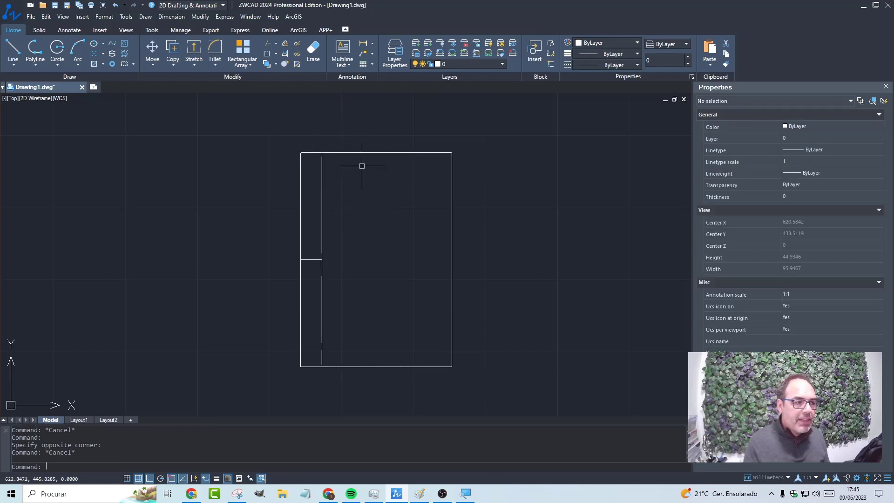
{"action": "left_click", "coordinate": [361, 151]}
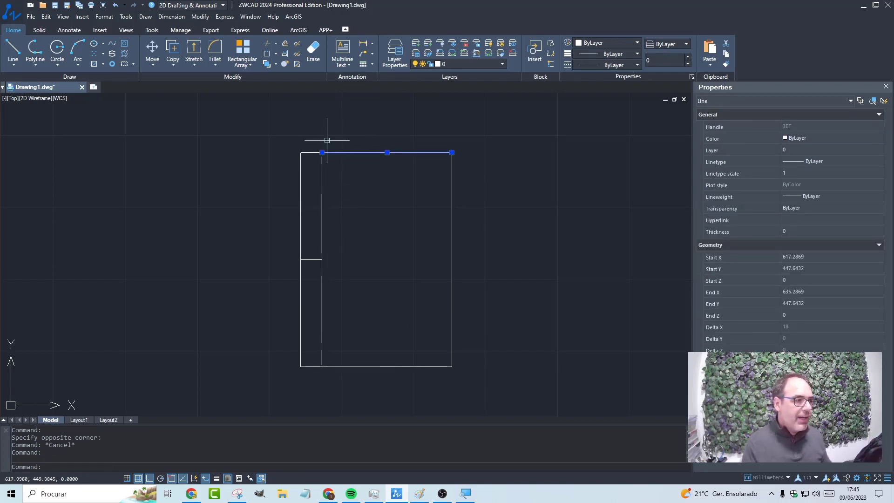
Start a block definition named Folha with its base point at the outline's lower-left corner.
{"action": "key", "text": "Escape"}
{"action": "key", "text": "Escape"}
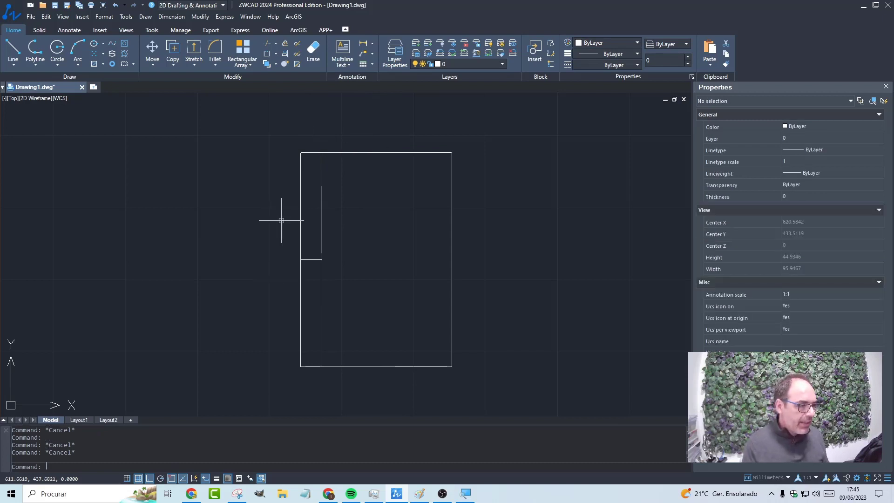
{"action": "middle_click_drag", "start_coordinate": [352, 210], "coordinate": [352, 207]}
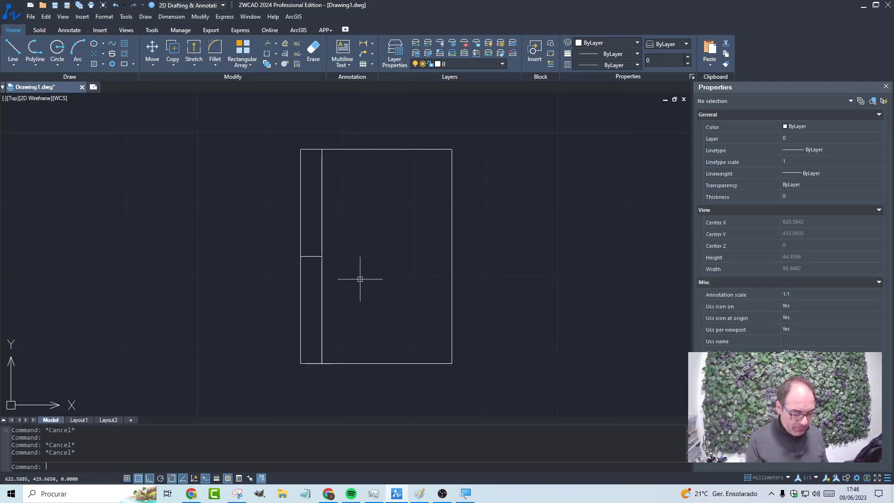
{"action": "type", "text": "b"}
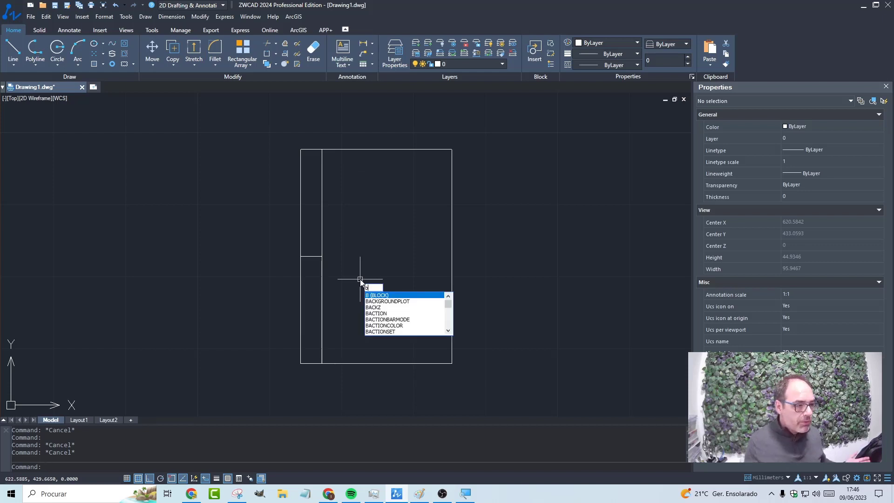
{"action": "type", "text": "m"}
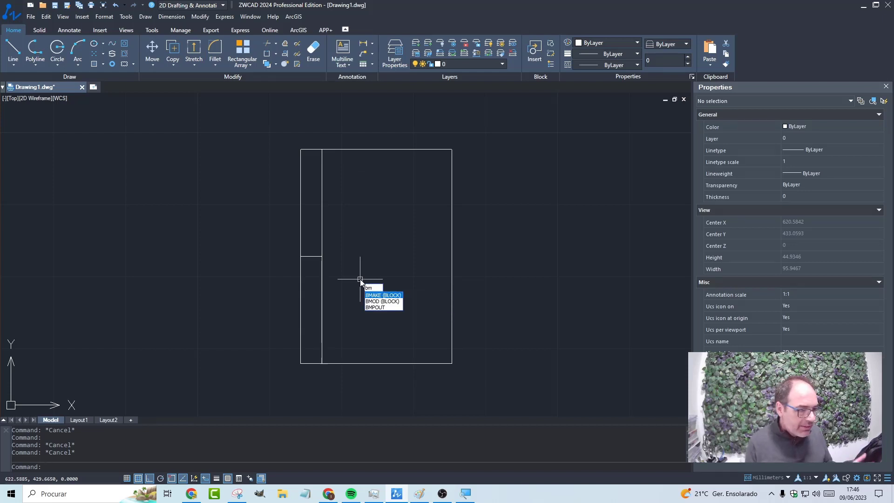
{"action": "key", "text": "Return"}
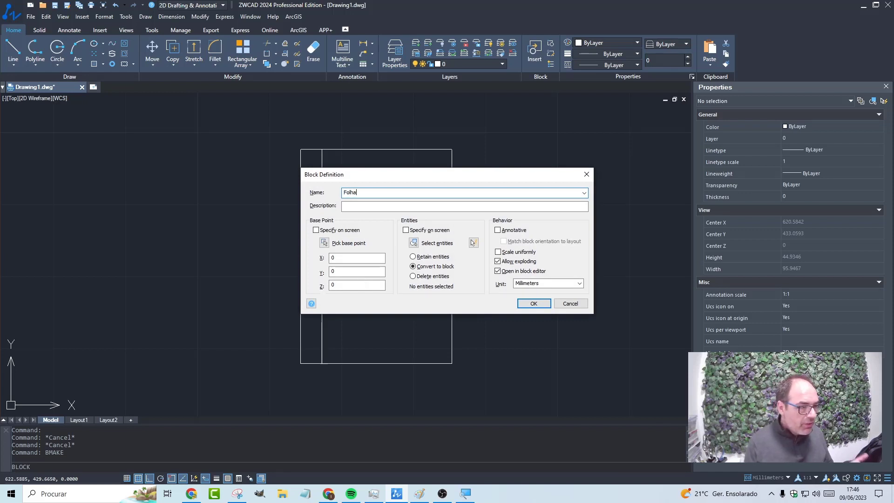
{"action": "left_click", "coordinate": [323, 245]}
{"action": "left_click", "coordinate": [300, 363]}
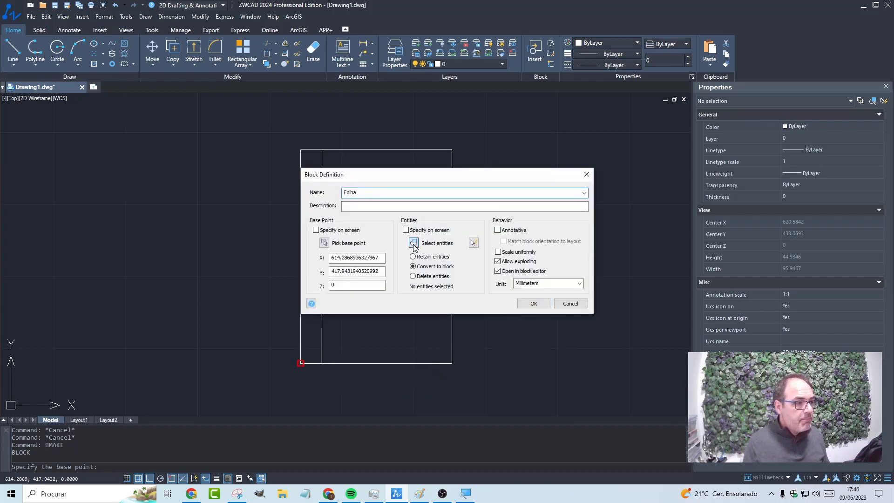
Include all the outline and inner lines in the block, convert them, and open the block for editing.
{"action": "left_click", "coordinate": [413, 242]}
{"action": "left_click", "coordinate": [468, 132]}
{"action": "left_click", "coordinate": [235, 387]}
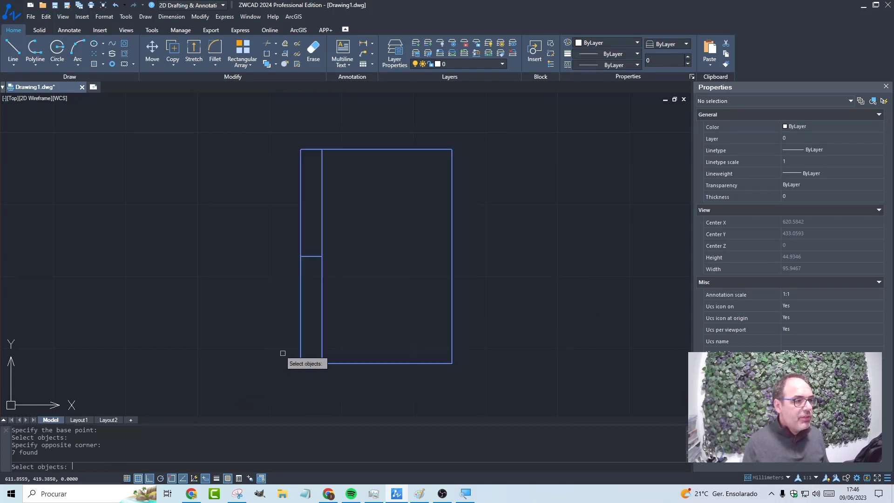
{"action": "key", "text": "Return"}
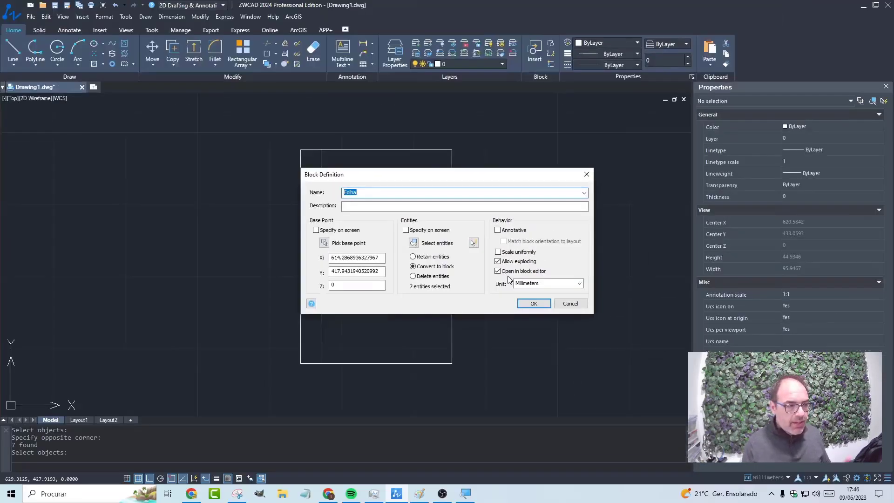
{"action": "left_click", "coordinate": [539, 304]}
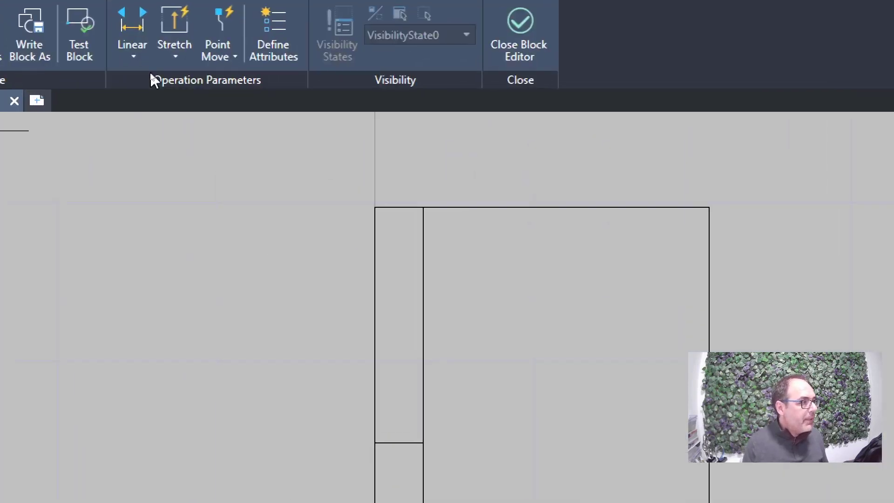
Add a linear parameter from the inner line's bottom end to the outline's lower-right corner, with its label below the bottom edge.
{"action": "left_click", "coordinate": [133, 56]}
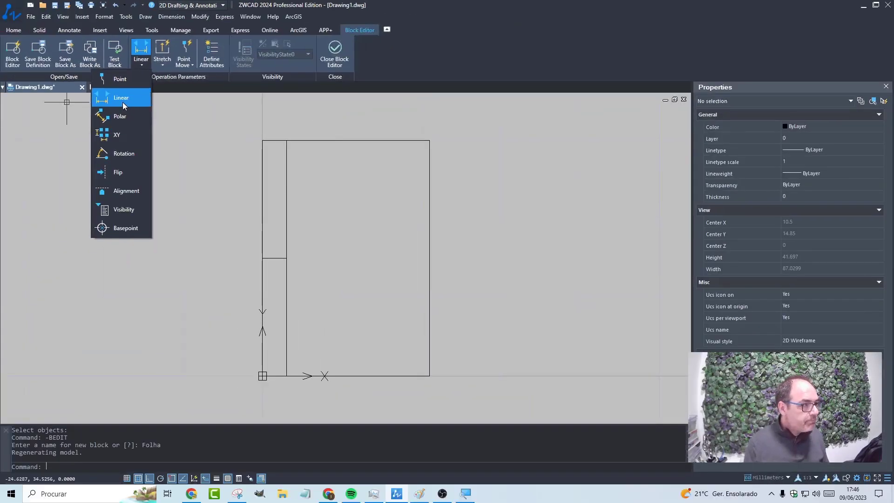
{"action": "left_click", "coordinate": [99, 138]}
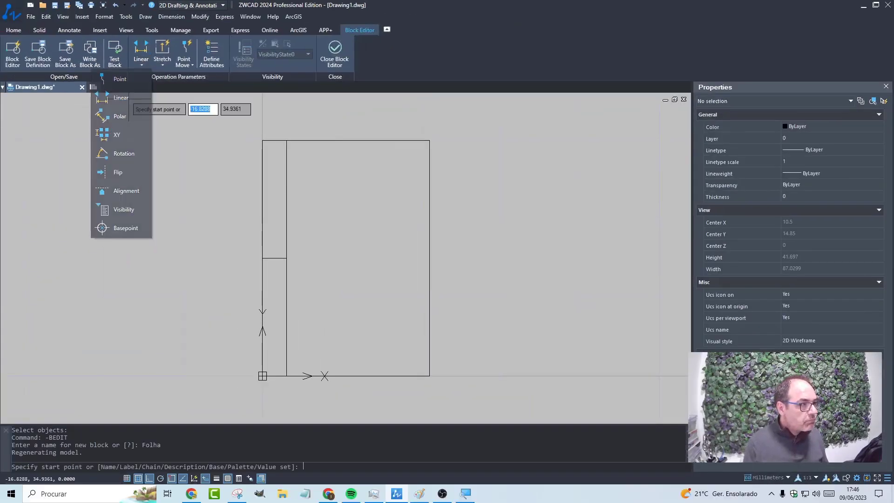
{"action": "left_click", "coordinate": [286, 376]}
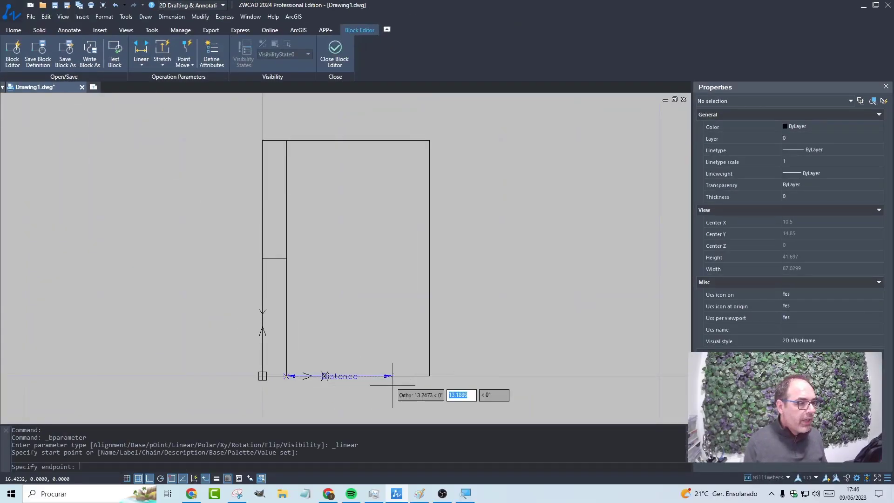
{"action": "left_click", "coordinate": [429, 376]}
{"action": "scroll", "coordinate": [411, 390], "scroll_direction": "up", "scroll_amount": 4}
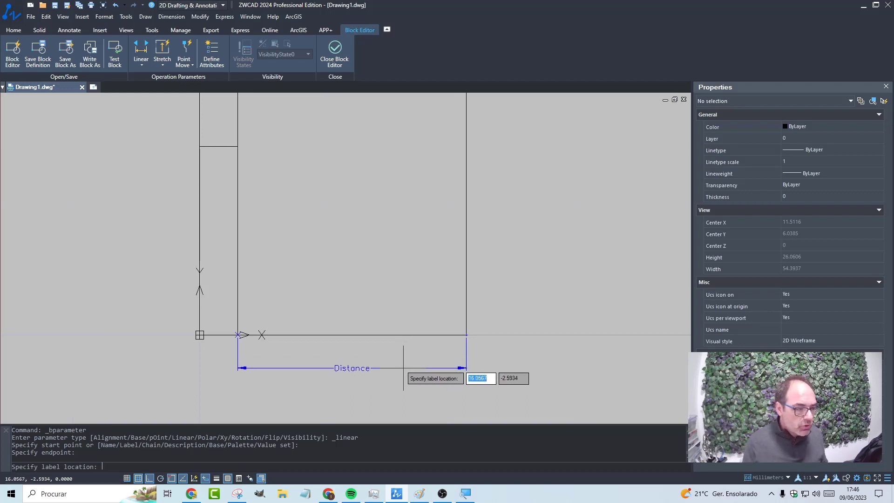
{"action": "left_click", "coordinate": [405, 363]}
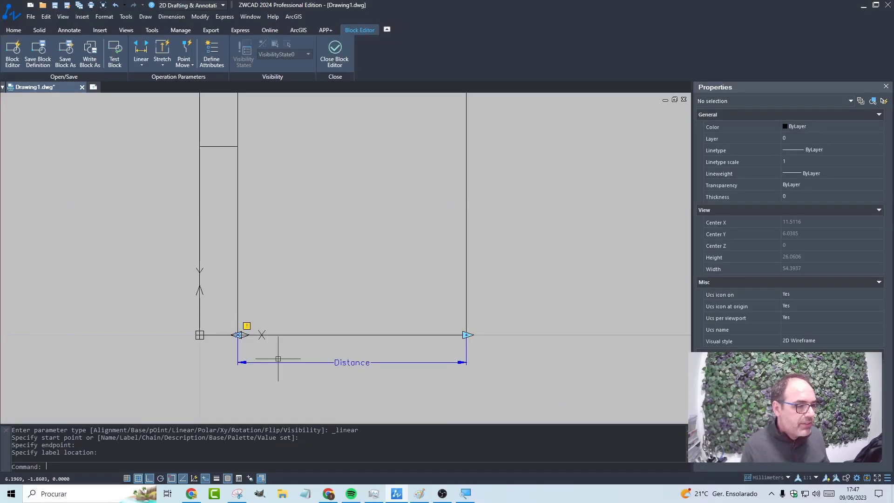
Limit the horizontal linear parameter to a single grip at the outline's lower-right corner.
{"action": "left_click", "coordinate": [444, 363]}
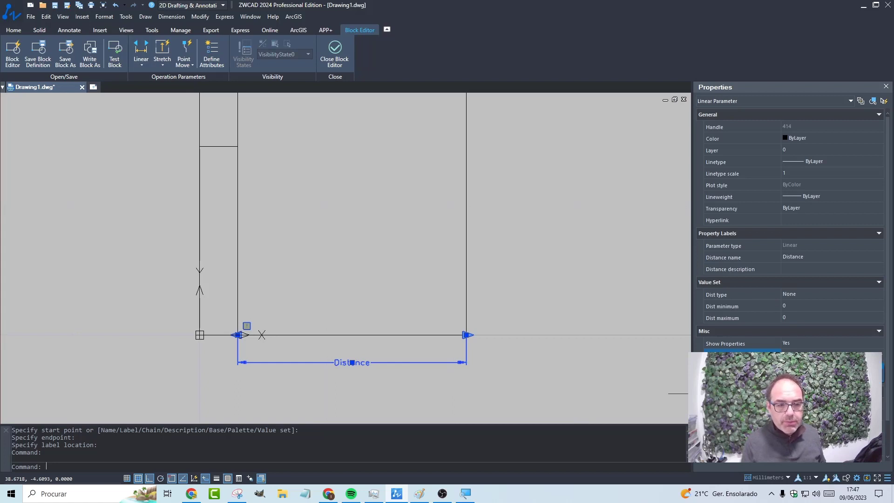
{"action": "left_click", "coordinate": [551, 346]}
{"action": "key", "text": "Escape"}
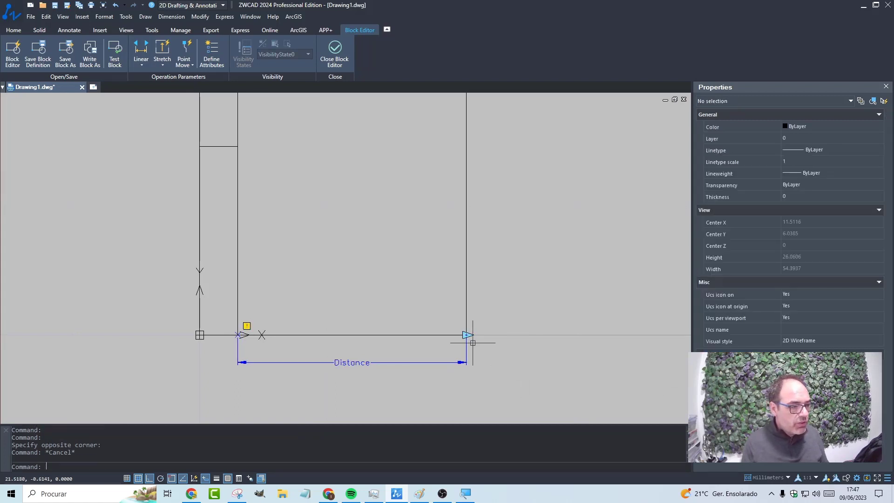
{"action": "middle_click_drag", "start_coordinate": [450, 359], "coordinate": [504, 398]}
{"action": "scroll", "coordinate": [520, 399], "scroll_direction": "down", "scroll_amount": 2}
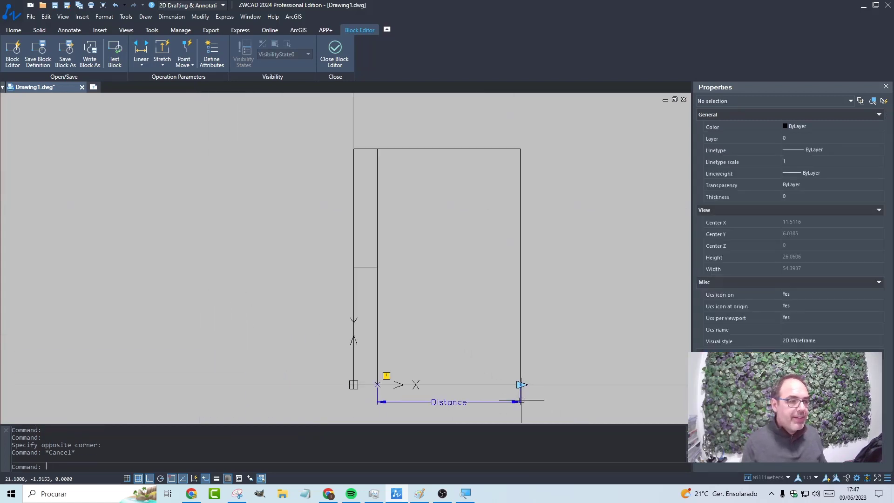
{"action": "scroll", "coordinate": [470, 362], "scroll_direction": "up", "scroll_amount": 1}
{"action": "mouse_move", "coordinate": [444, 336]}
{"action": "middle_mouse_down"}
{"action": "mouse_move", "coordinate": [380, 264]}
{"action": "mouse_move", "coordinate": [383, 308]}
{"action": "middle_mouse_up"}
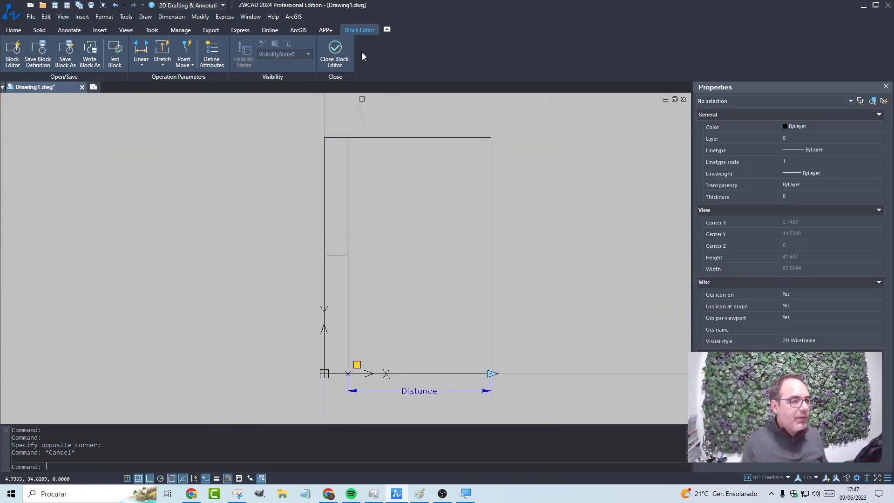
Add a vertical linear parameter from the inner line's bottom to its top, labelled outside the left edge, with only the top grip.
{"action": "left_click", "coordinate": [144, 65]}
{"action": "left_click", "coordinate": [119, 97]}
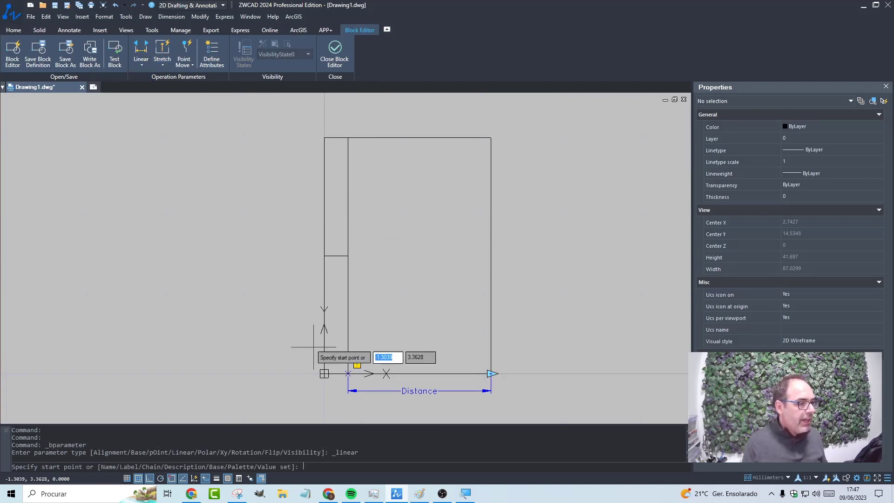
{"action": "left_click", "coordinate": [347, 373]}
{"action": "left_click", "coordinate": [347, 137]}
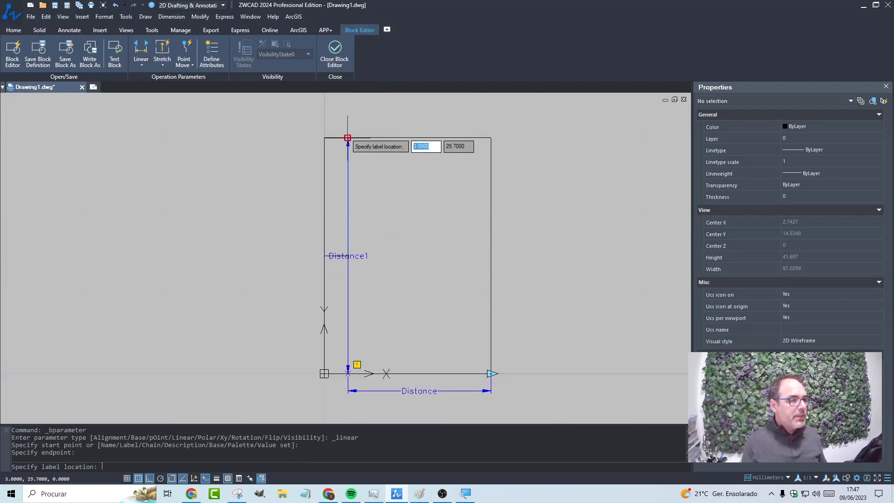
{"action": "left_click", "coordinate": [296, 142]}
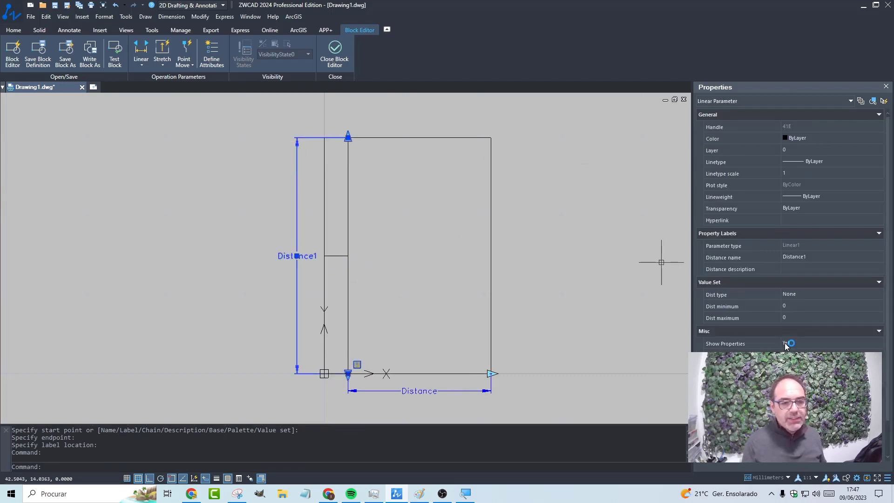
{"action": "left_click", "coordinate": [812, 351]}
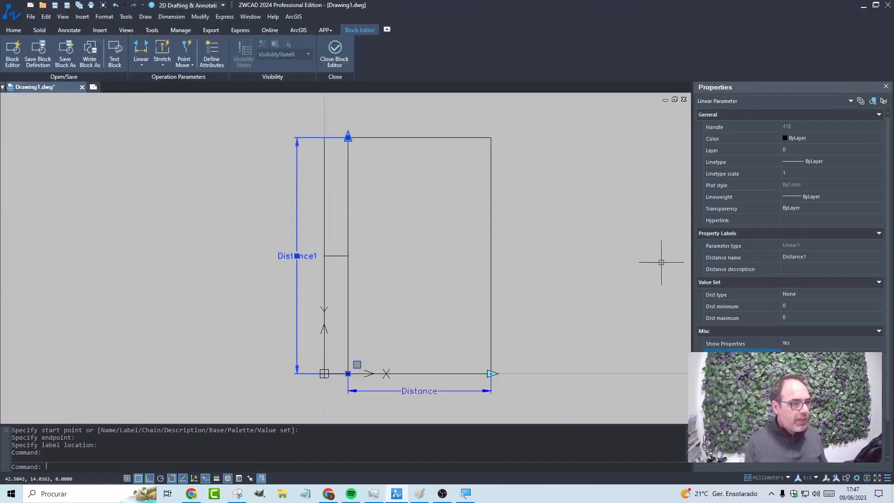
{"action": "key", "text": "Escape"}
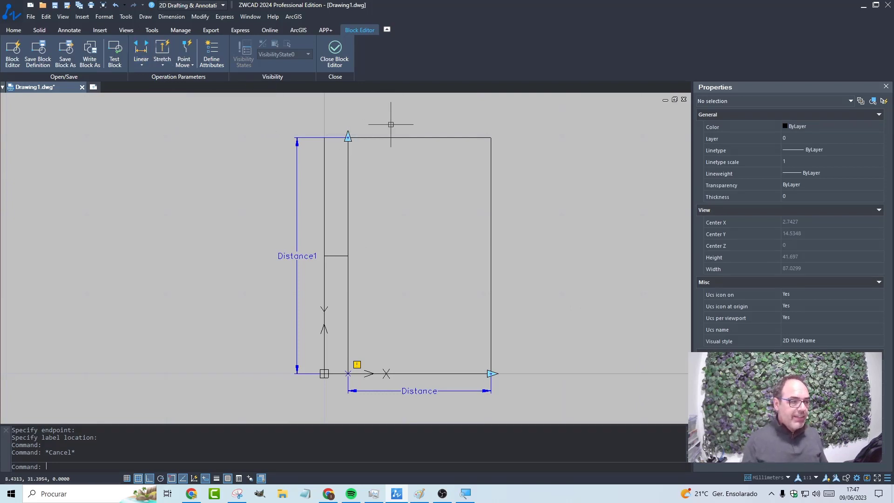
Start a stretch action on the horizontal parameter's right endpoint, with a stretch frame enclosing the outline's whole right edge.
{"action": "left_click", "coordinate": [161, 55]}
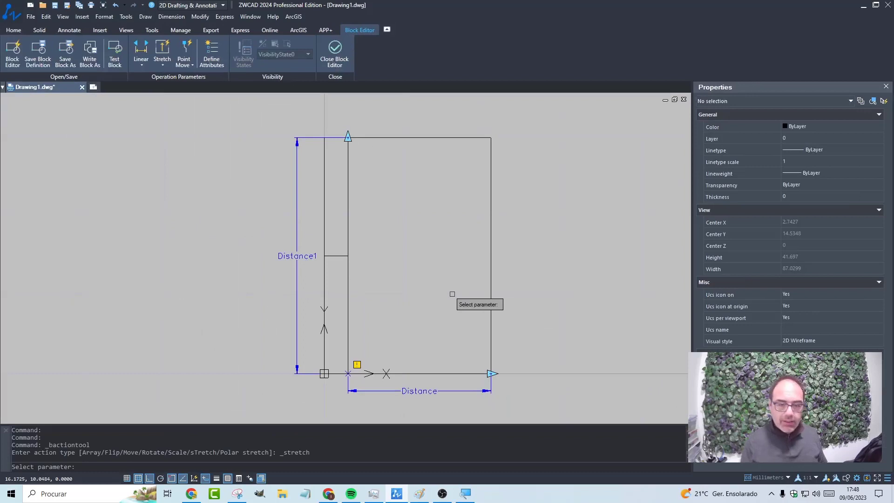
{"action": "left_click", "coordinate": [455, 391]}
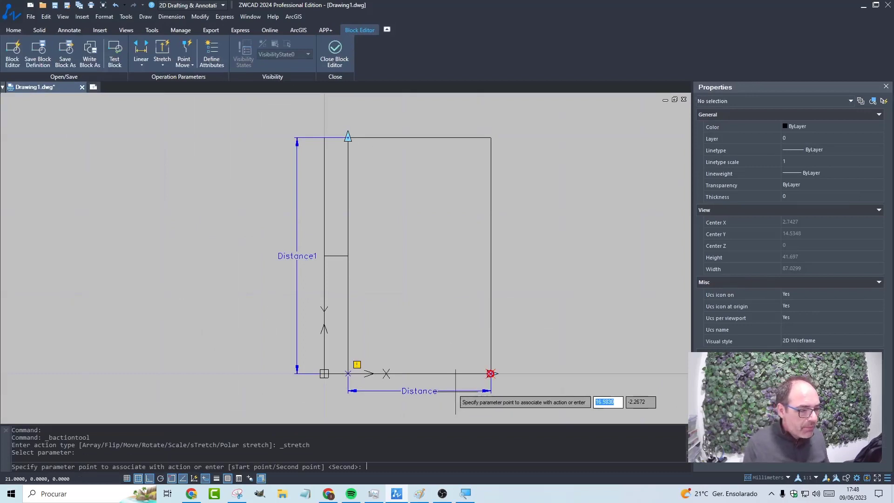
{"action": "left_click", "coordinate": [490, 374]}
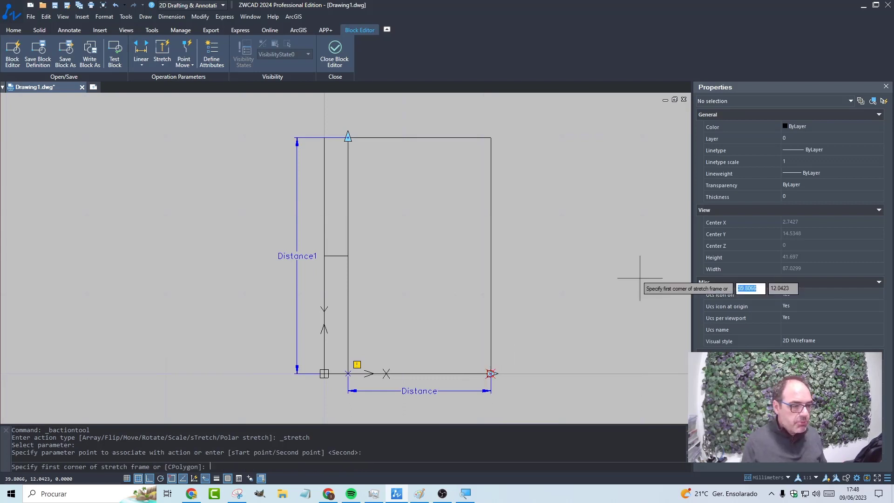
{"action": "left_click", "coordinate": [526, 117]}
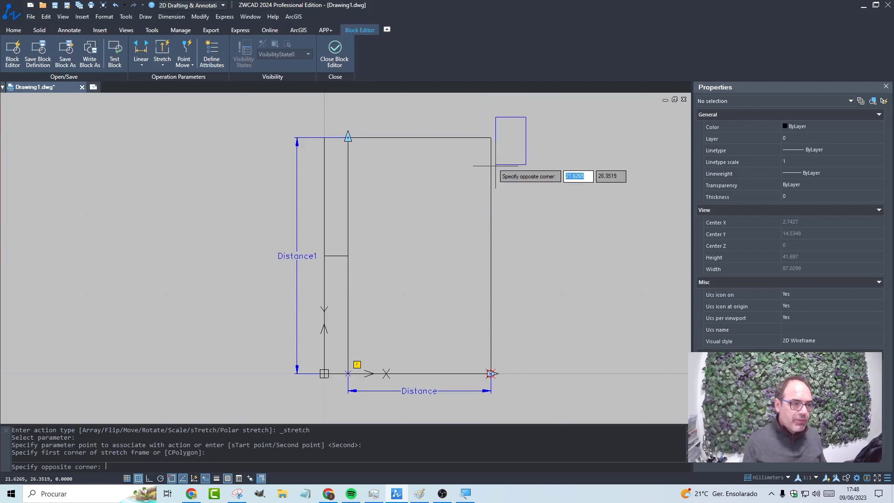
{"action": "left_click", "coordinate": [441, 403]}
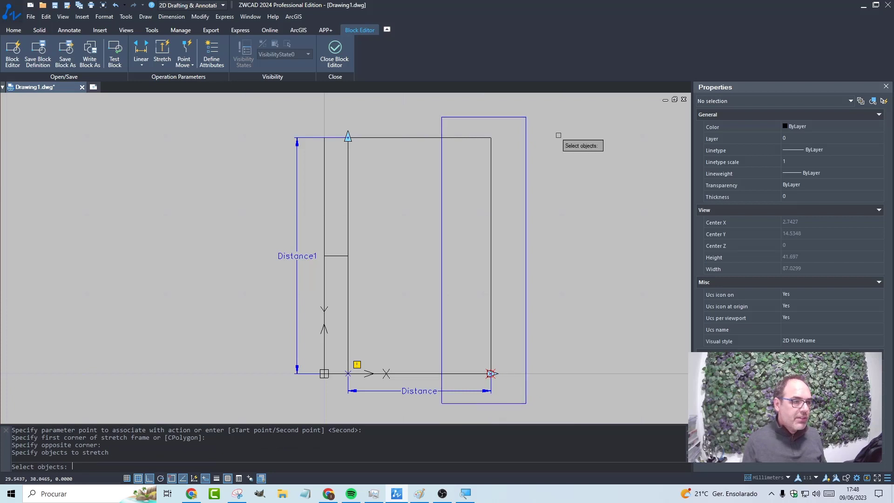
Assign the long top line, the long bottom line and the right edge to the stretch action and place its marker beside the lower-right corner.
{"action": "left_click", "coordinate": [478, 138]}
{"action": "left_click", "coordinate": [466, 373]}
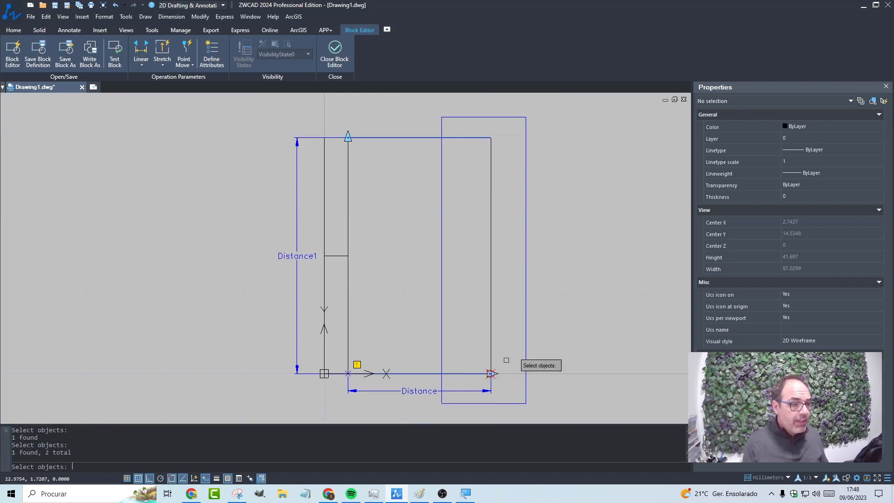
{"action": "left_click", "coordinate": [490, 345]}
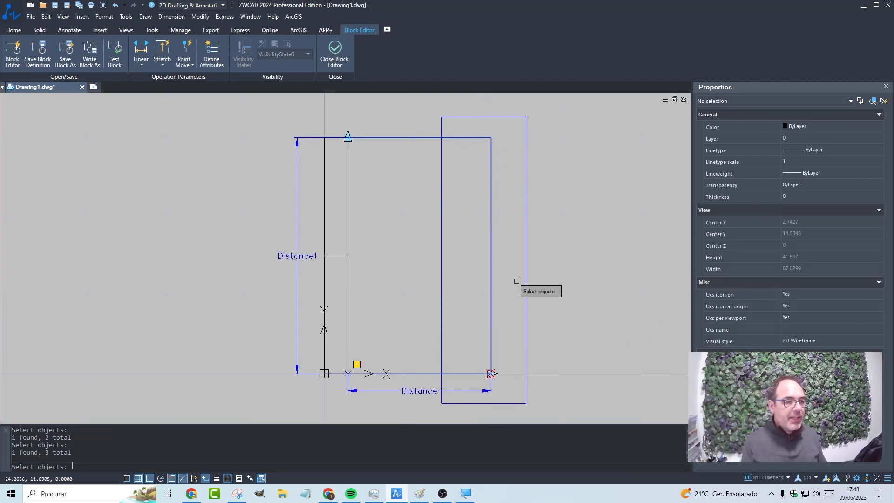
{"action": "key", "text": "Return"}
{"action": "scroll", "coordinate": [549, 375], "scroll_direction": "up", "scroll_amount": 4}
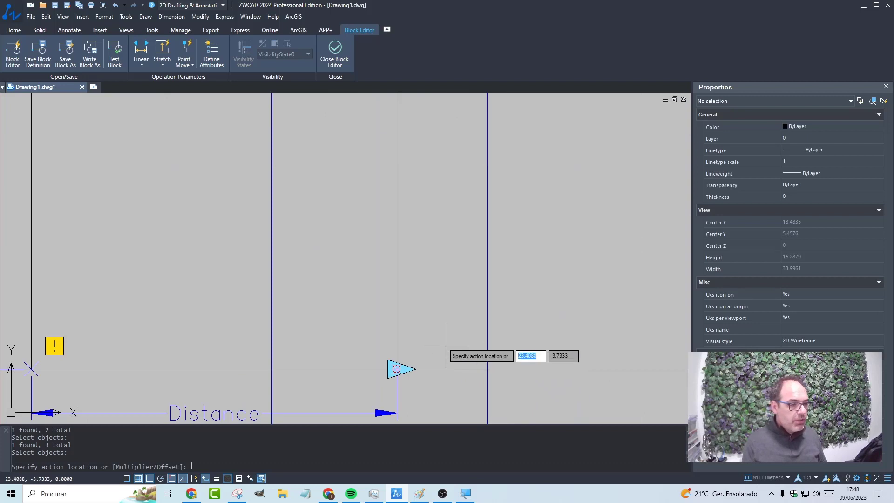
{"action": "key", "text": "F8"}
{"action": "left_click", "coordinate": [428, 345]}
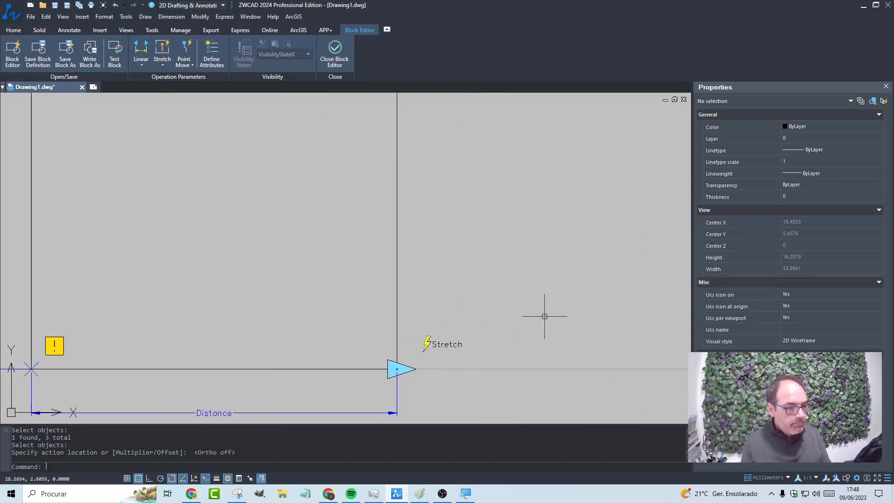
{"action": "key", "text": "F8"}
Rename the horizontal stretch action as Largura.
{"action": "left_click", "coordinate": [426, 343]}
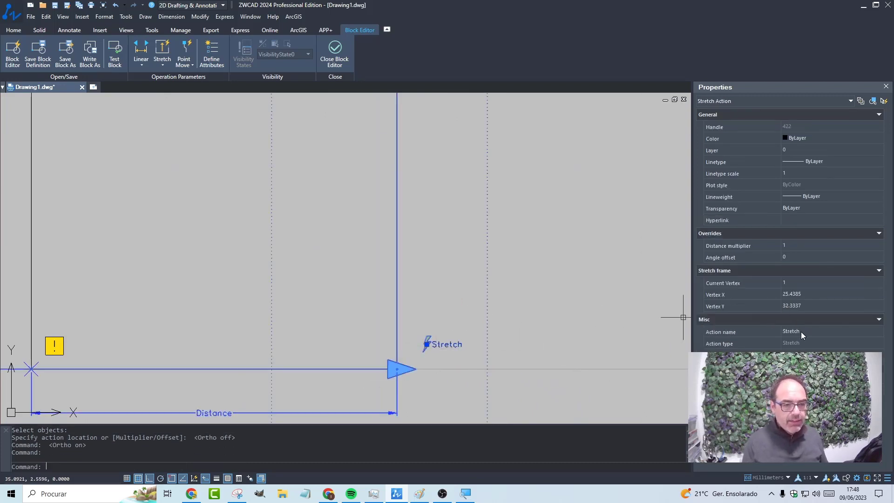
{"action": "left_click", "coordinate": [800, 332]}
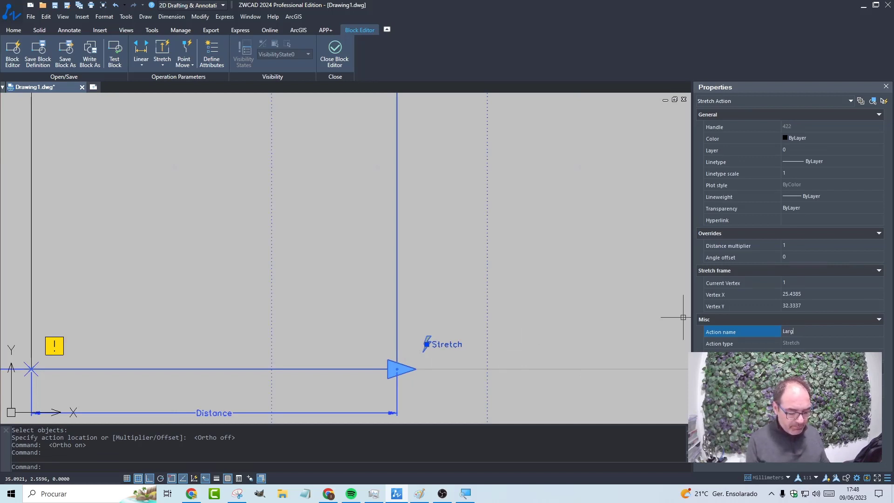
{"action": "type", "text": "Largura"}
{"action": "key", "text": "Return"}
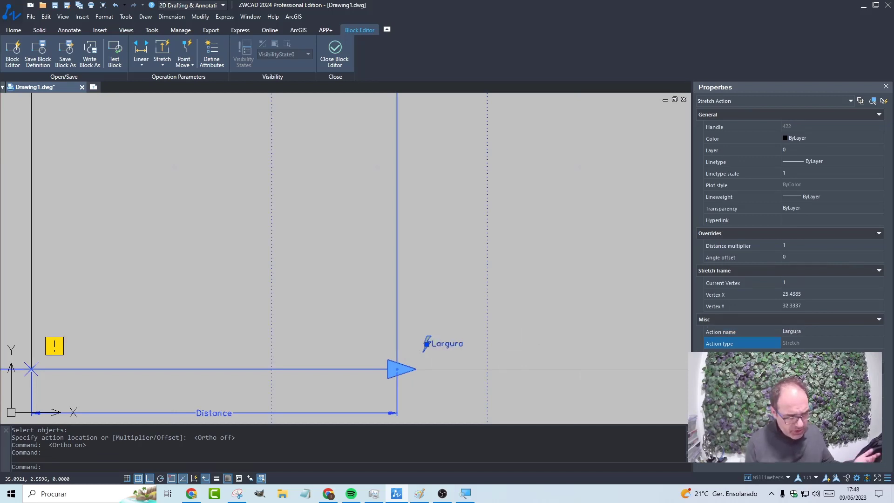
Start a stretch action on the vertical parameter's top endpoint, with a stretch frame enclosing the top edge from the inner line to the right edge.
{"action": "key", "text": "Escape"}
{"action": "scroll", "coordinate": [471, 269], "scroll_direction": "down", "scroll_amount": 2}
{"action": "scroll", "coordinate": [471, 269], "scroll_direction": "down", "scroll_amount": 2}
{"action": "middle_click_drag", "start_coordinate": [473, 266], "coordinate": [511, 317]}
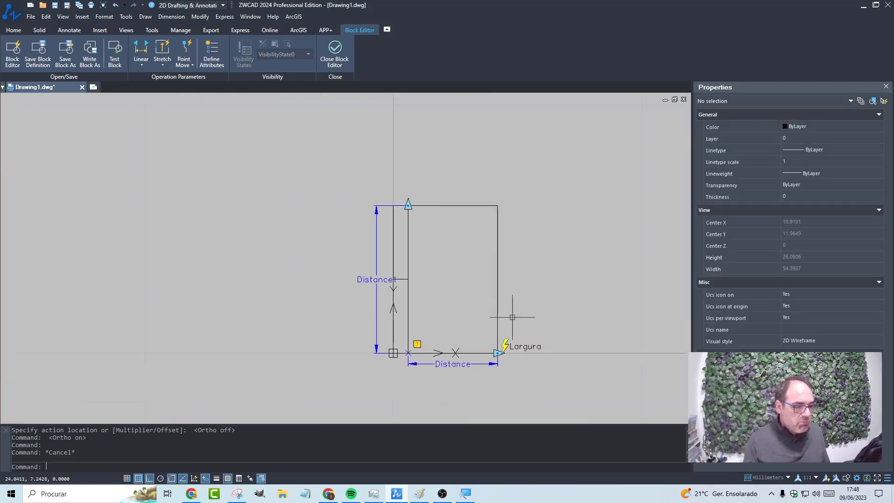
{"action": "middle_click_drag", "start_coordinate": [488, 247], "coordinate": [528, 214]}
{"action": "mouse_move", "coordinate": [518, 246]}
{"action": "middle_mouse_down"}
{"action": "mouse_move", "coordinate": [491, 270]}
{"action": "mouse_move", "coordinate": [507, 287]}
{"action": "middle_mouse_up"}
{"action": "scroll", "coordinate": [499, 284], "scroll_direction": "up", "scroll_amount": 1}
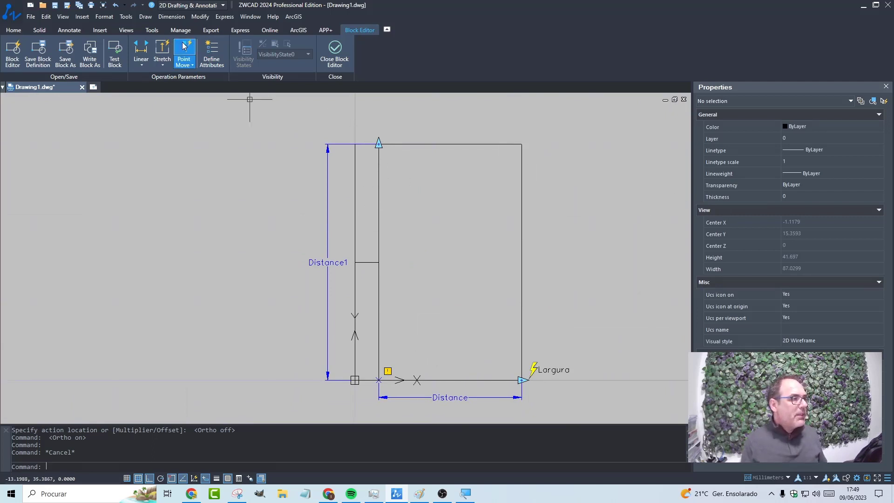
{"action": "left_click", "coordinate": [162, 51]}
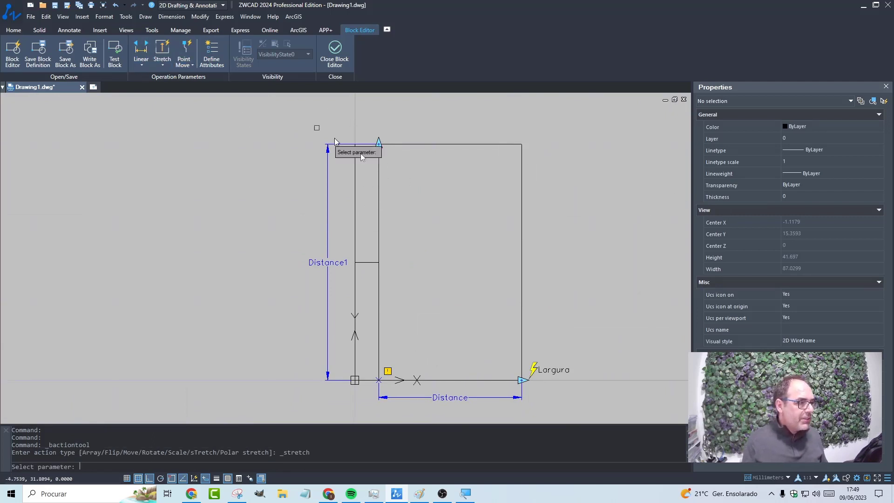
{"action": "left_click", "coordinate": [327, 251]}
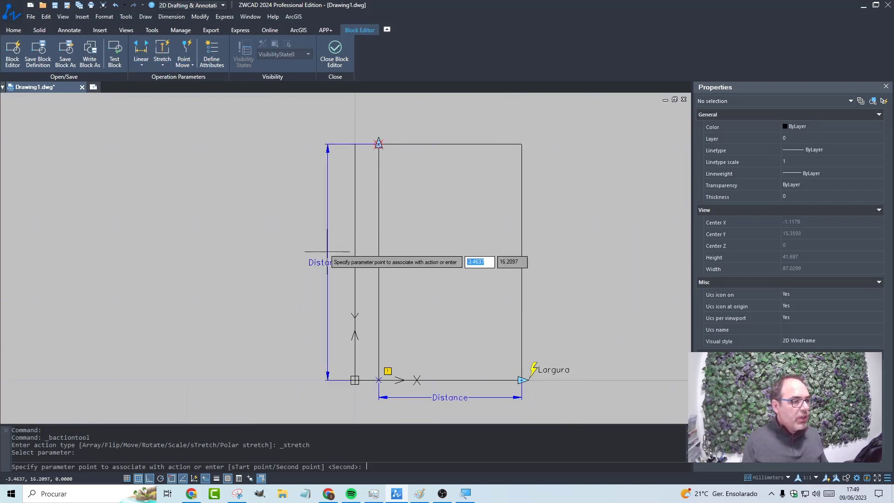
{"action": "left_click", "coordinate": [378, 143]}
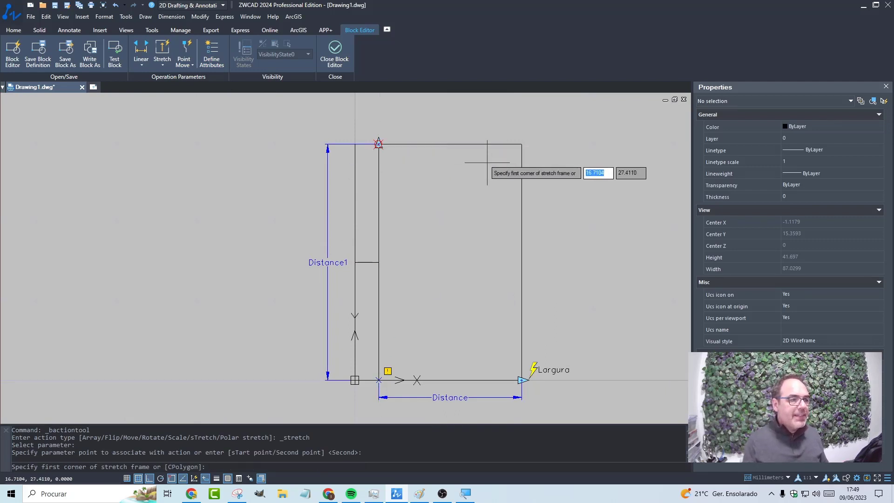
{"action": "left_click", "coordinate": [543, 116]}
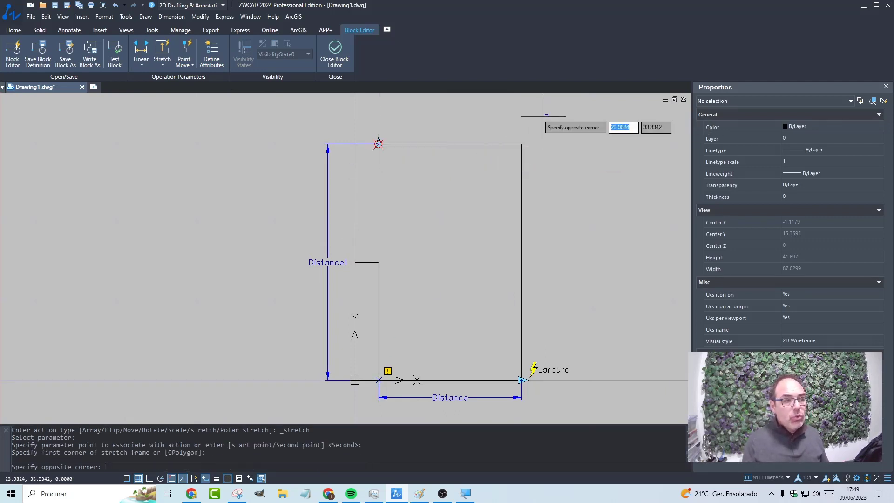
{"action": "left_click", "coordinate": [363, 186]}
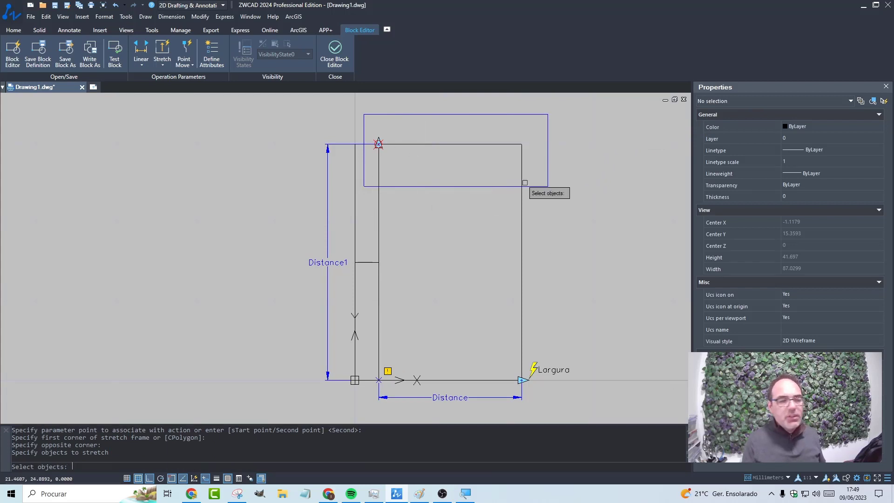
Assign the long top line, the right edge and the inner vertical line to the stretch action and place its marker beside the top grip.
{"action": "left_click", "coordinate": [474, 144]}
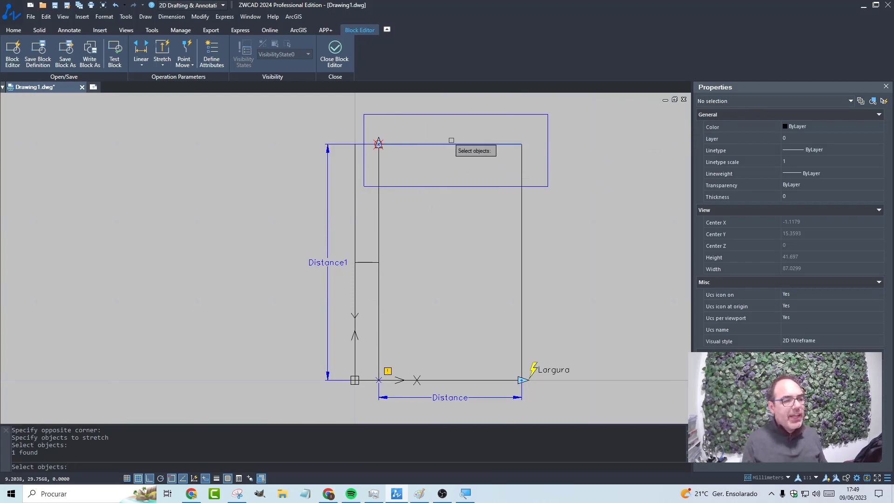
{"action": "left_click", "coordinate": [520, 173]}
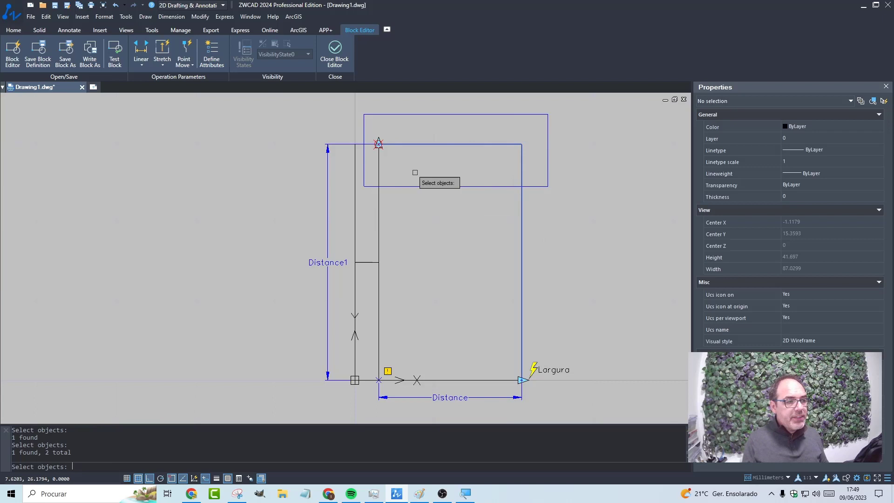
{"action": "left_click", "coordinate": [379, 175]}
{"action": "scroll", "coordinate": [380, 145], "scroll_direction": "up", "scroll_amount": 4}
{"action": "scroll", "coordinate": [380, 145], "scroll_direction": "up", "scroll_amount": 4}
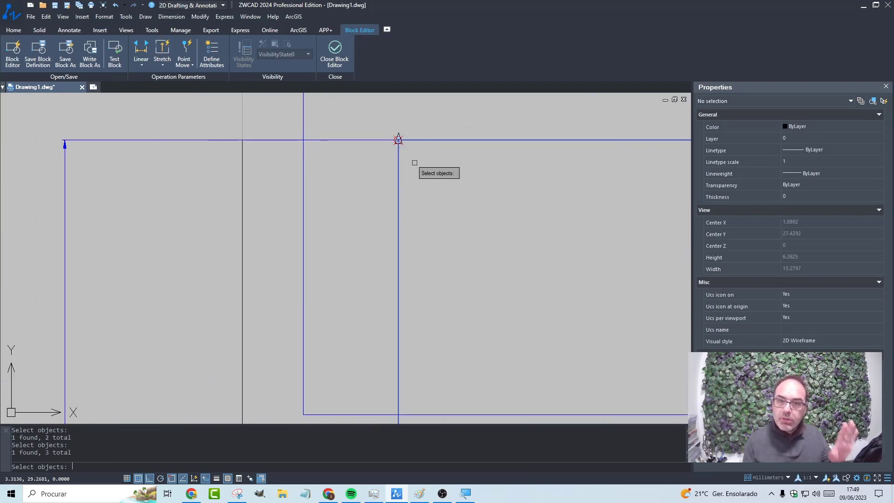
{"action": "scroll", "coordinate": [418, 168], "scroll_direction": "down", "scroll_amount": 8}
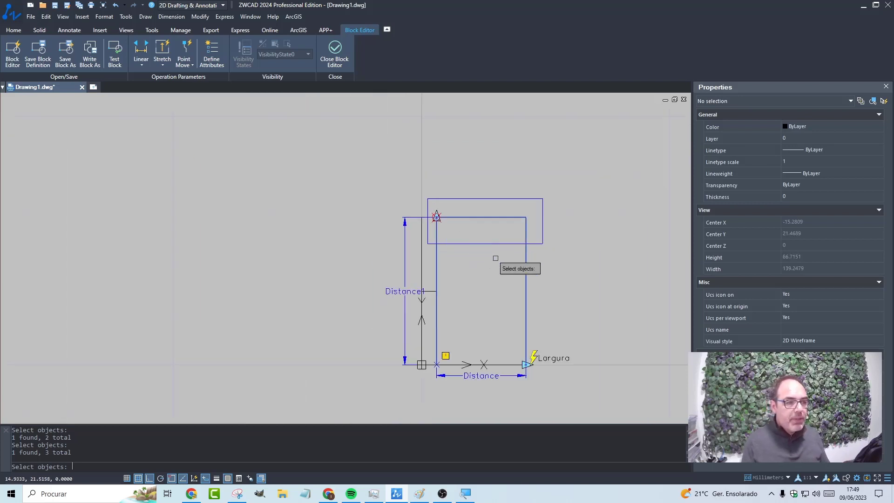
{"action": "key", "text": "Return"}
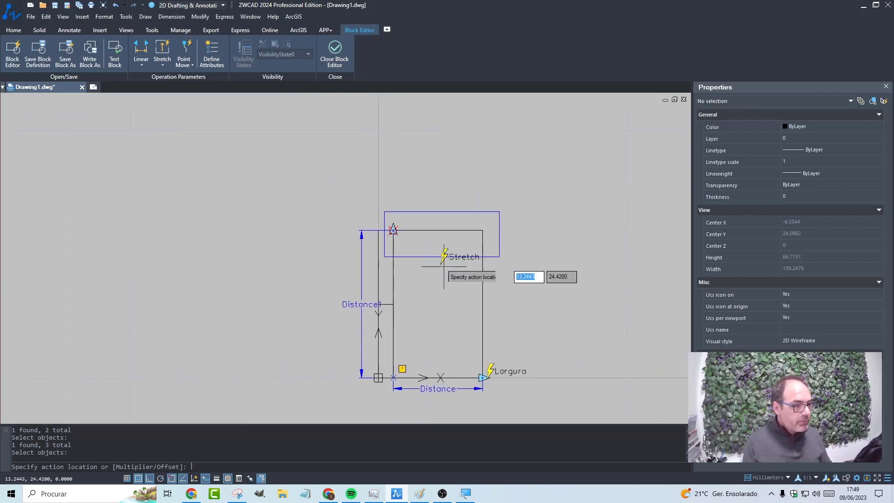
{"action": "scroll", "coordinate": [412, 225], "scroll_direction": "up", "scroll_amount": 5}
{"action": "key", "text": "F8"}
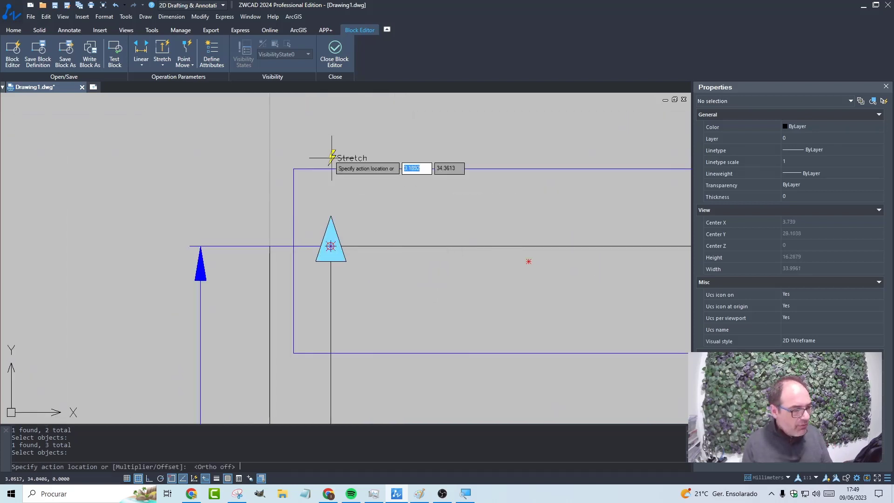
{"action": "left_click", "coordinate": [366, 222]}
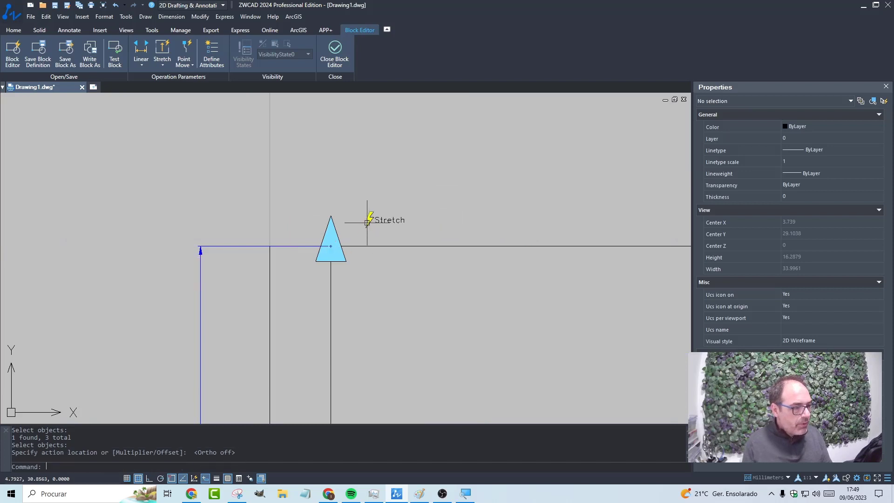
Rename the vertical stretch action as Altura.
{"action": "left_click", "coordinate": [396, 224]}
{"action": "key", "text": "F8"}
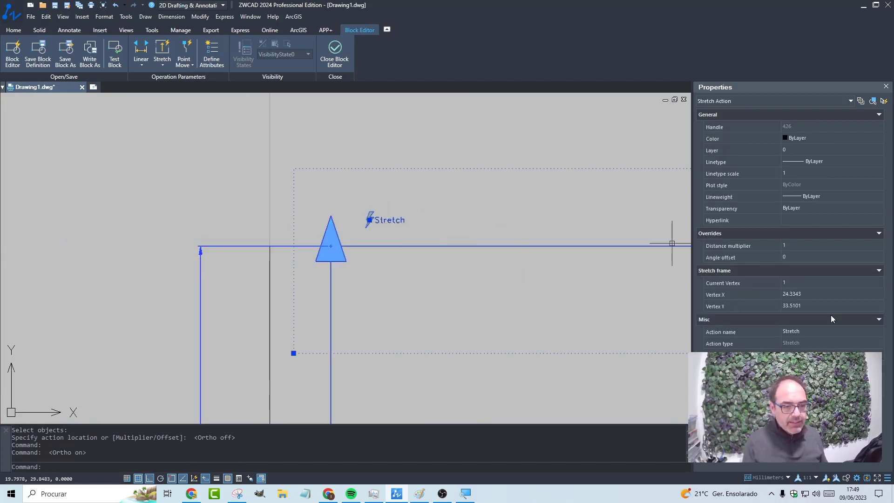
{"action": "left_click", "coordinate": [821, 327]}
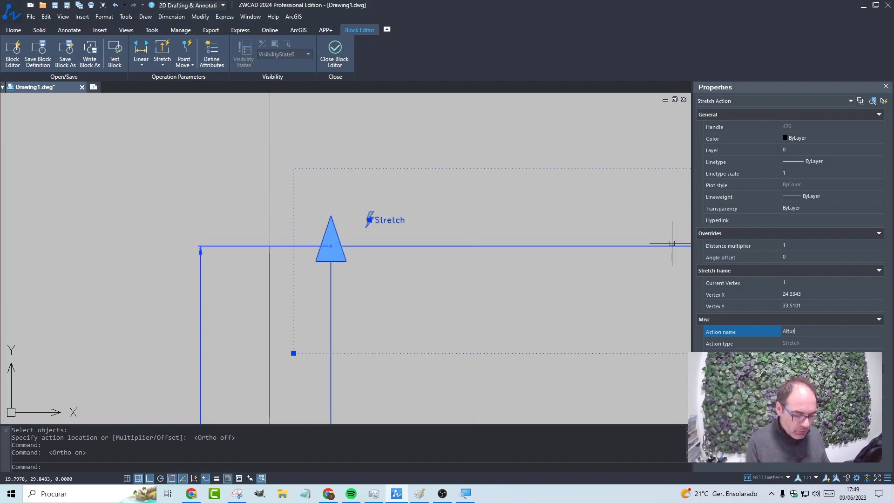
{"action": "type", "text": "Altura"}
{"action": "key", "text": "Return"}
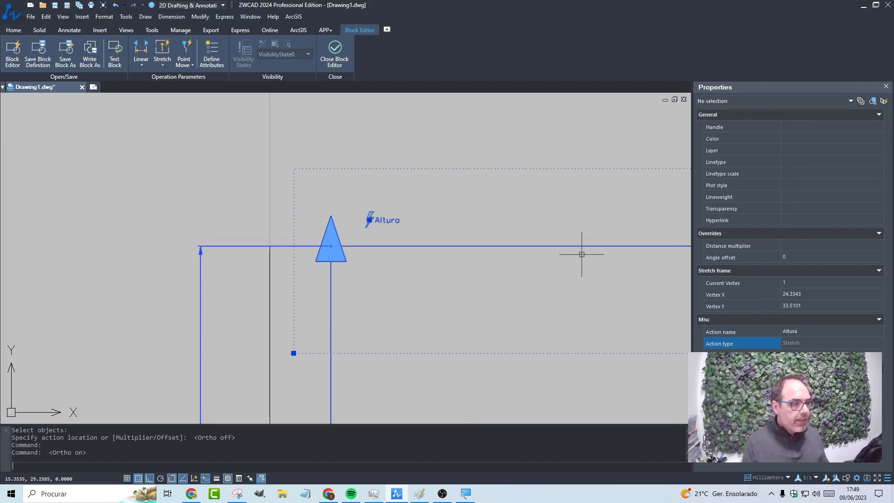
{"action": "key", "text": "Escape"}
Close the block editor and save the changes to the block.
{"action": "scroll", "coordinate": [582, 249], "scroll_direction": "down", "scroll_amount": 5}
{"action": "scroll", "coordinate": [523, 262], "scroll_direction": "up", "scroll_amount": 4}
{"action": "middle_click_drag", "start_coordinate": [505, 239], "coordinate": [482, 219]}
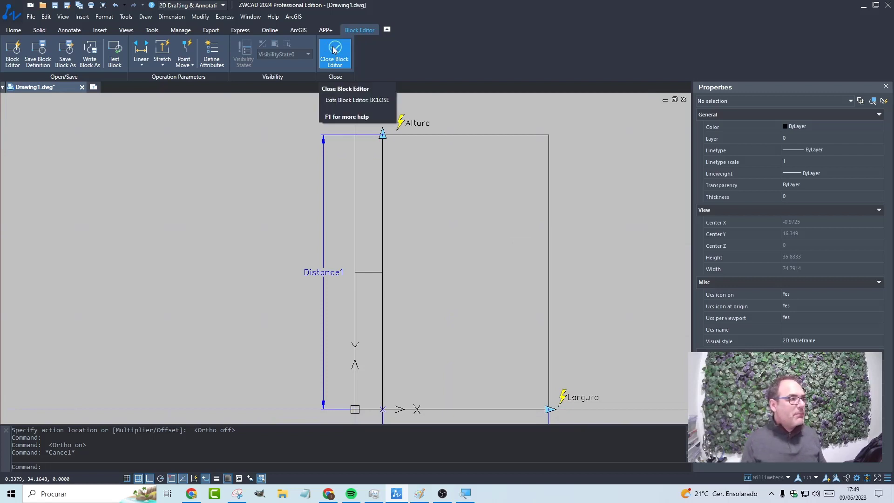
{"action": "left_click", "coordinate": [334, 60]}
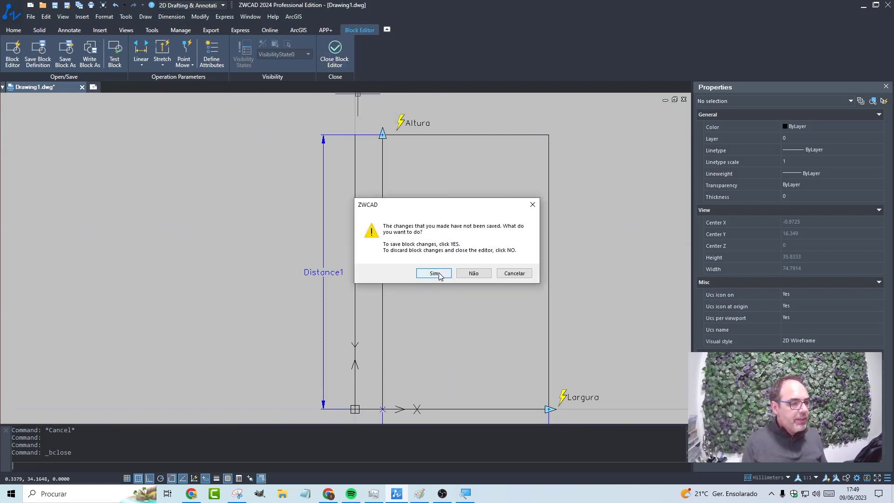
{"action": "left_click", "coordinate": [434, 273]}
Test the block by stretching its width and height in both directions with its dynamic grips.
{"action": "left_click", "coordinate": [428, 150]}
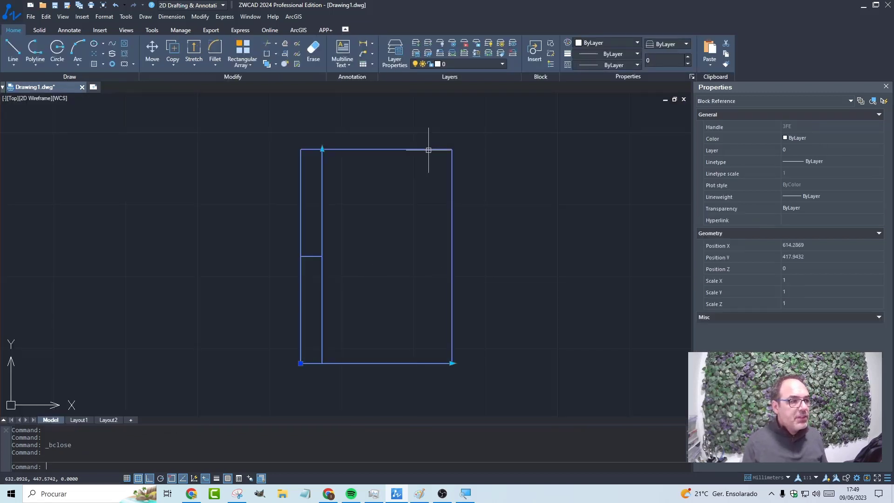
{"action": "left_click", "coordinate": [451, 363]}
{"action": "left_click", "coordinate": [582, 363]}
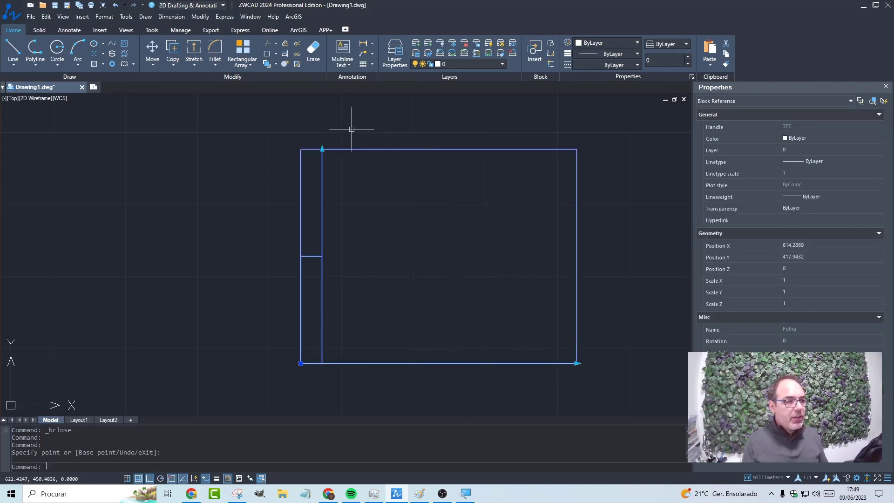
{"action": "middle_click_drag", "start_coordinate": [349, 164], "coordinate": [368, 224]}
{"action": "left_click", "coordinate": [327, 183]}
{"action": "left_click", "coordinate": [333, 123]}
{"action": "scroll", "coordinate": [541, 321], "scroll_direction": "down", "scroll_amount": 2}
{"action": "left_click", "coordinate": [569, 397]}
{"action": "left_click", "coordinate": [500, 371]}
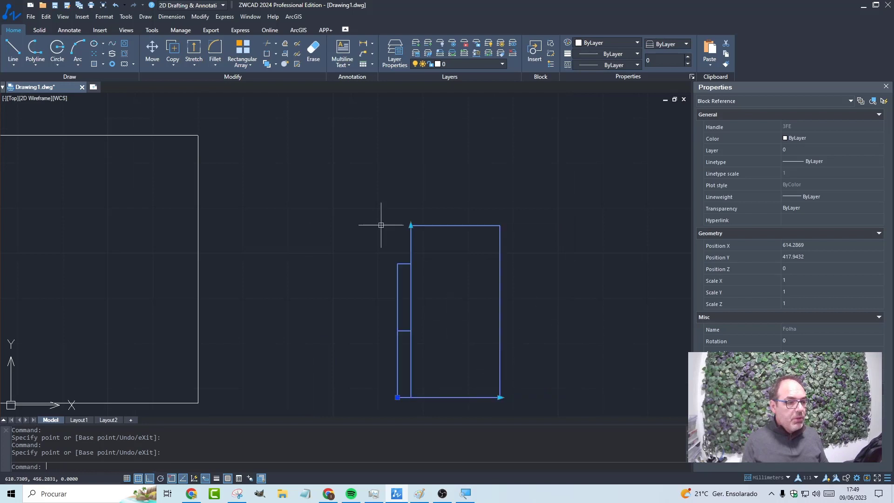
{"action": "left_click", "coordinate": [407, 228]}
{"action": "left_click", "coordinate": [433, 262]}
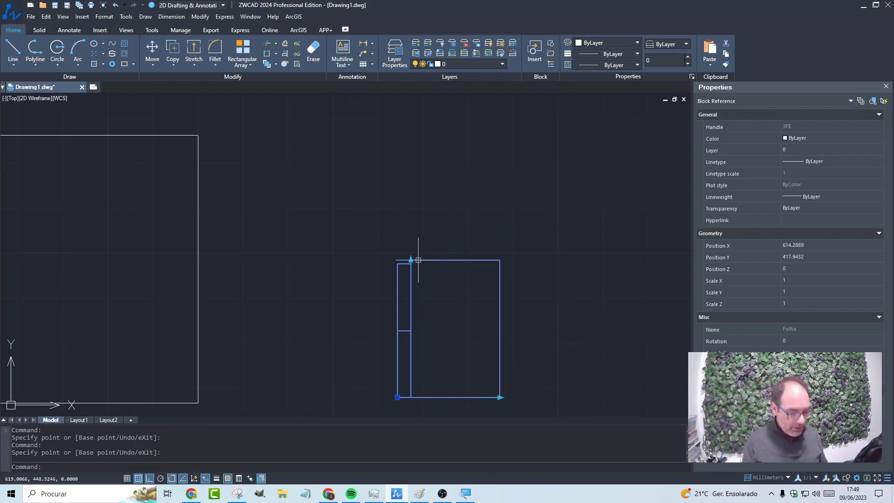
Undo all the test stretches of the block's width and height.
{"action": "key", "text": "ctrl+z"}
{"action": "key", "text": "ctrl+z"}
{"action": "key", "text": "ctrl+z"}
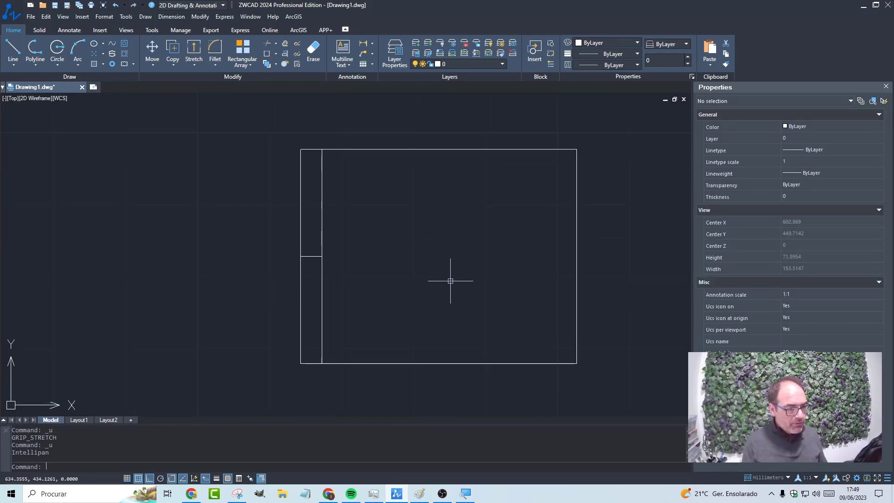
{"action": "key", "text": "ctrl+z"}
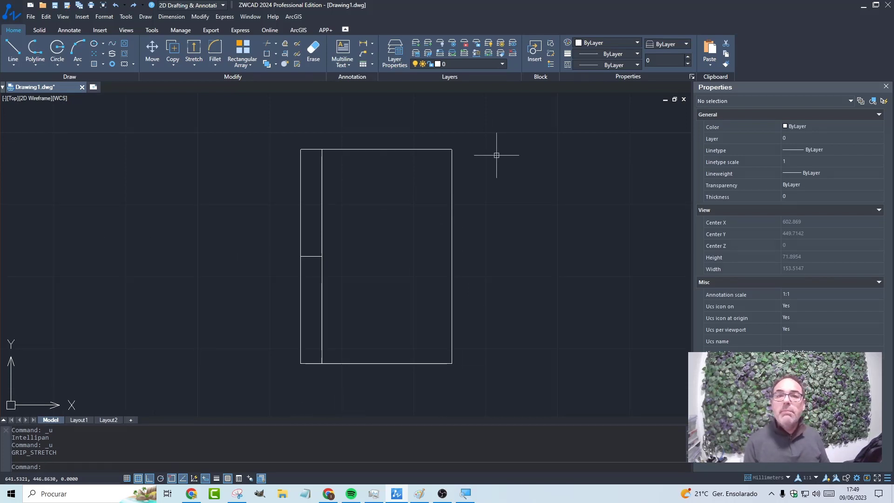
Try several widths with the block's lower-right grip and undo these stretches.
{"action": "left_click", "coordinate": [534, 255]}
{"action": "left_click", "coordinate": [439, 319]}
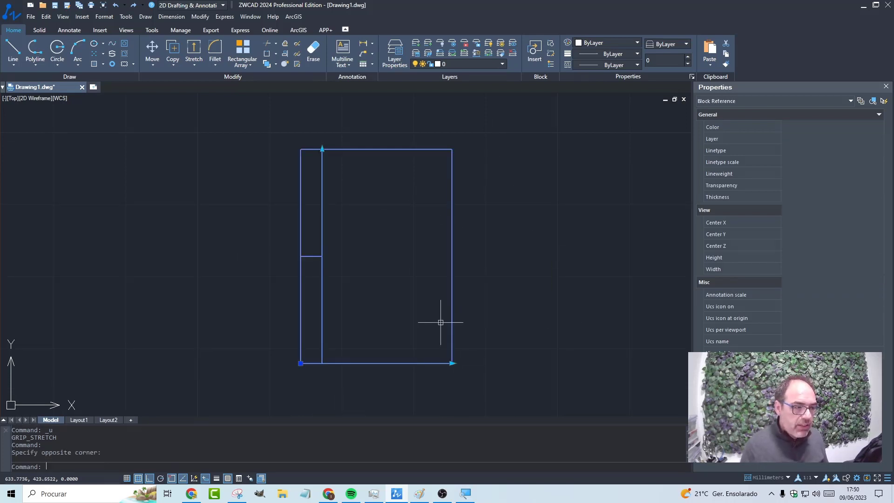
{"action": "left_click", "coordinate": [451, 363]}
{"action": "left_click", "coordinate": [501, 364]}
{"action": "left_click", "coordinate": [501, 363]}
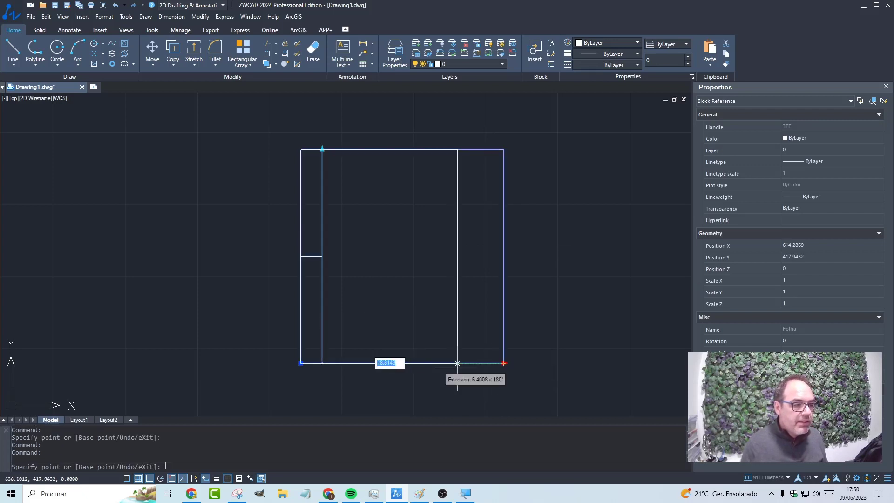
{"action": "left_click", "coordinate": [375, 366]}
{"action": "left_click", "coordinate": [374, 363]}
{"action": "left_click", "coordinate": [487, 363]}
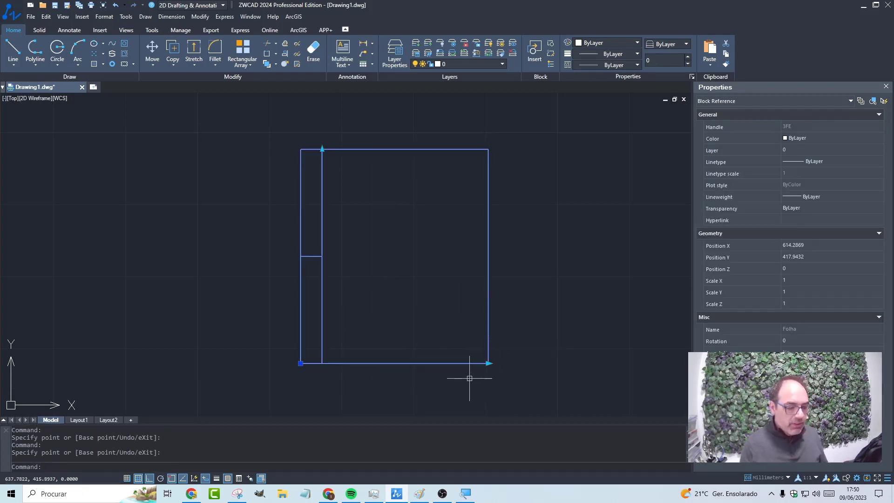
{"action": "key", "text": "ctrl+z"}
{"action": "key", "text": "ctrl+z"}
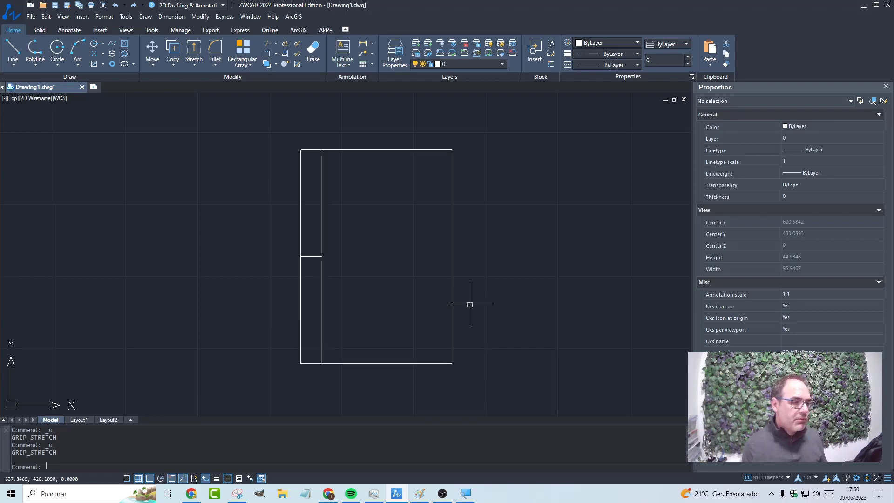
Reopen the Folha block for editing and set the horizontal Distance parameter's value-set type to Increment.
{"action": "double_click", "coordinate": [451, 349]}
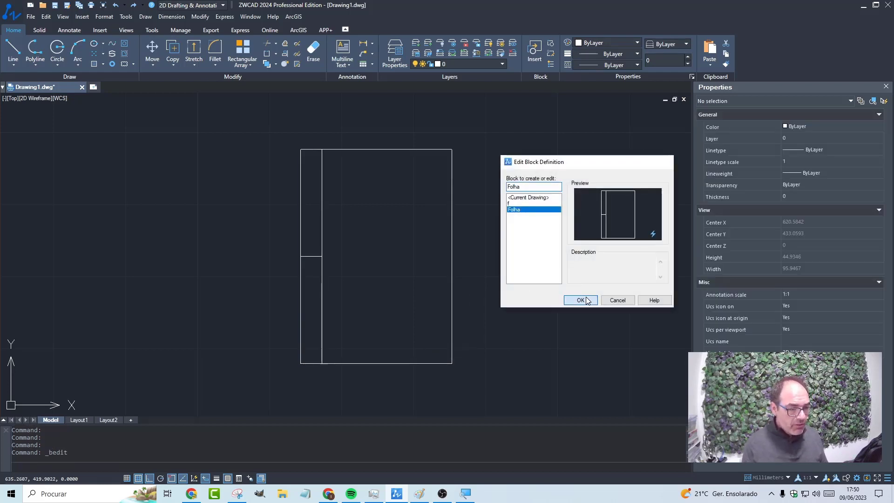
{"action": "left_click", "coordinate": [586, 299]}
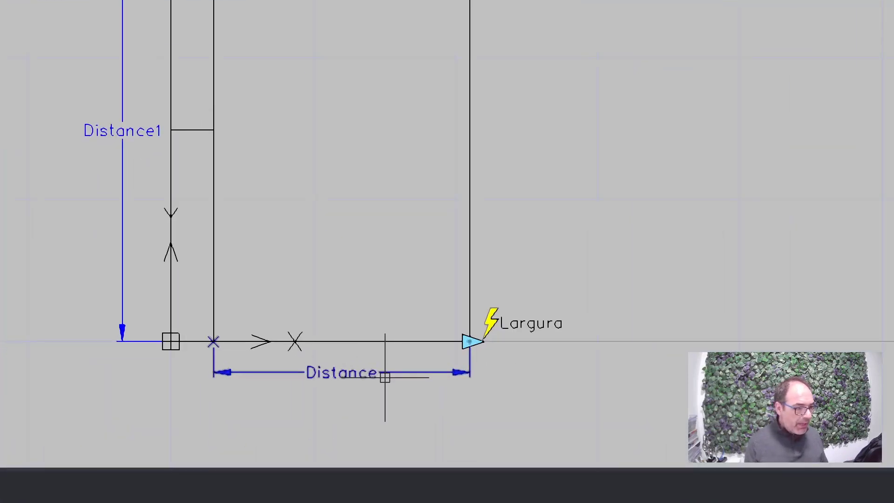
{"action": "left_click", "coordinate": [384, 377]}
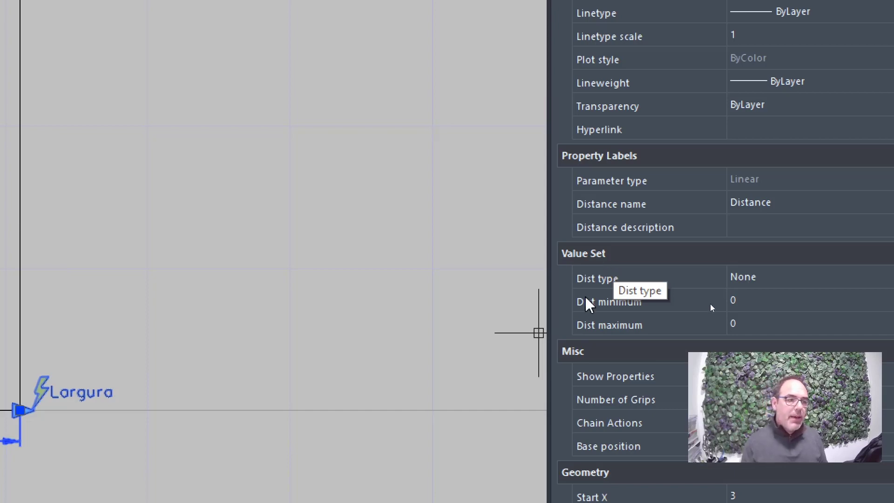
{"action": "left_click", "coordinate": [773, 282]}
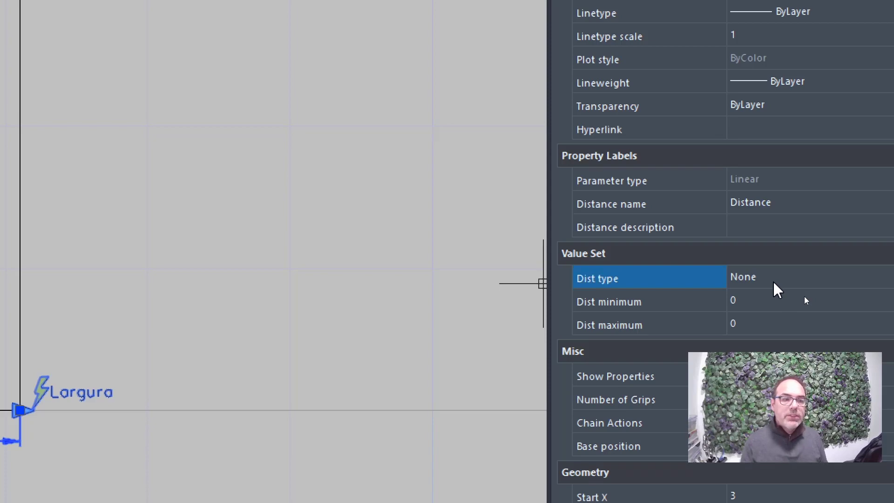
{"action": "left_click", "coordinate": [773, 282]}
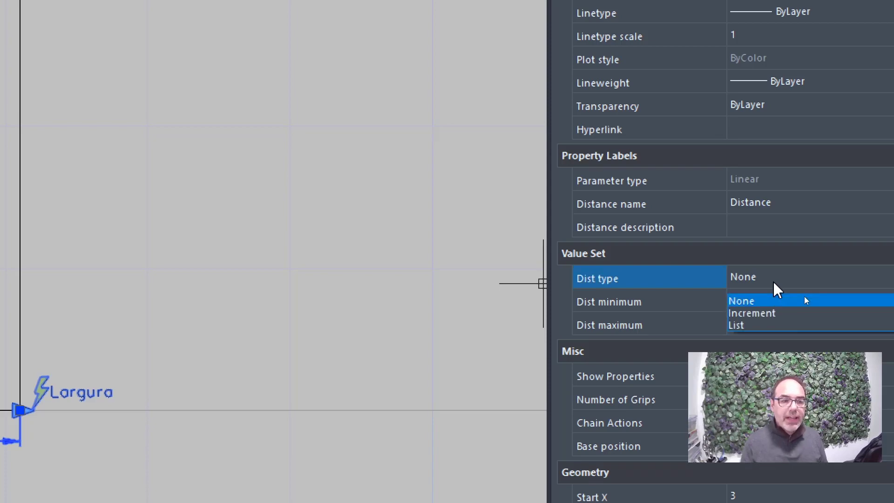
{"action": "left_click", "coordinate": [770, 325]}
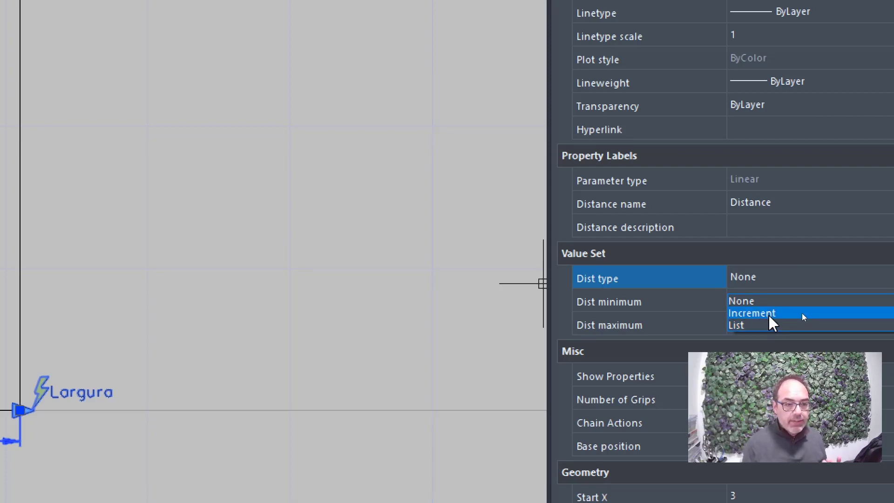
{"action": "left_click", "coordinate": [769, 316]}
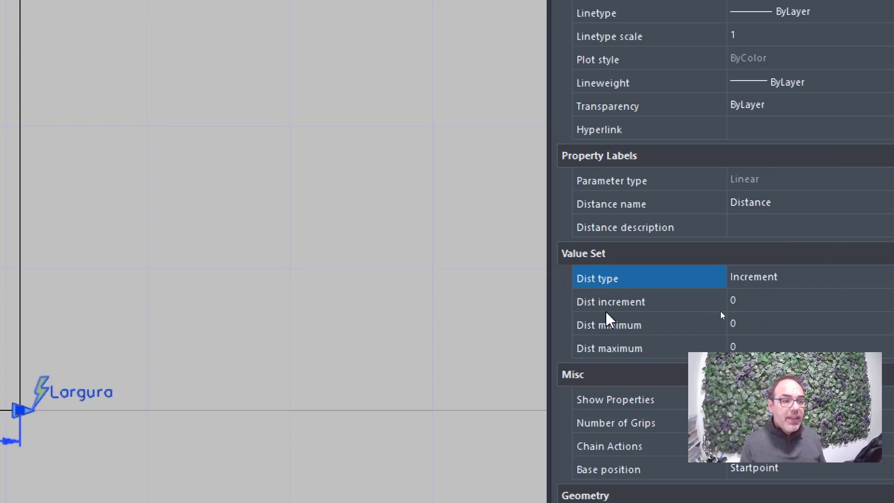
Set the horizontal Distance parameter's distance increment to 18.
{"action": "left_click", "coordinate": [763, 281]}
{"action": "left_click", "coordinate": [801, 311]}
{"action": "left_click", "coordinate": [802, 309]}
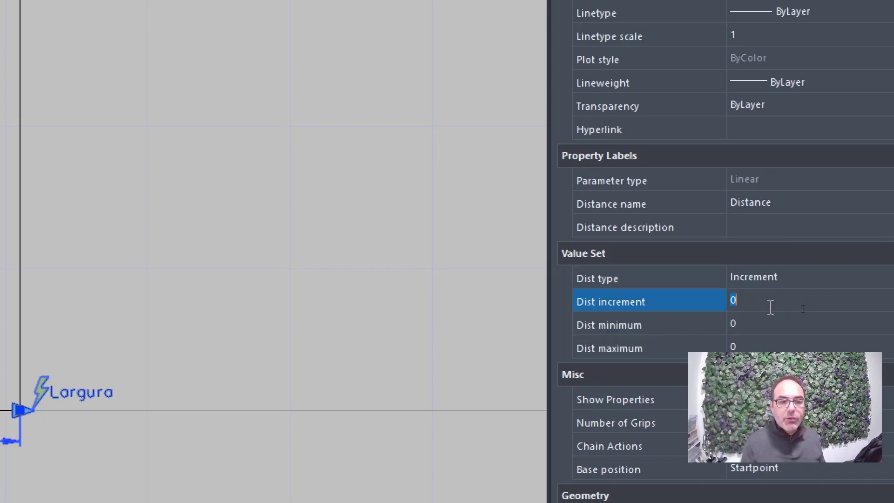
{"action": "type", "text": "18"}
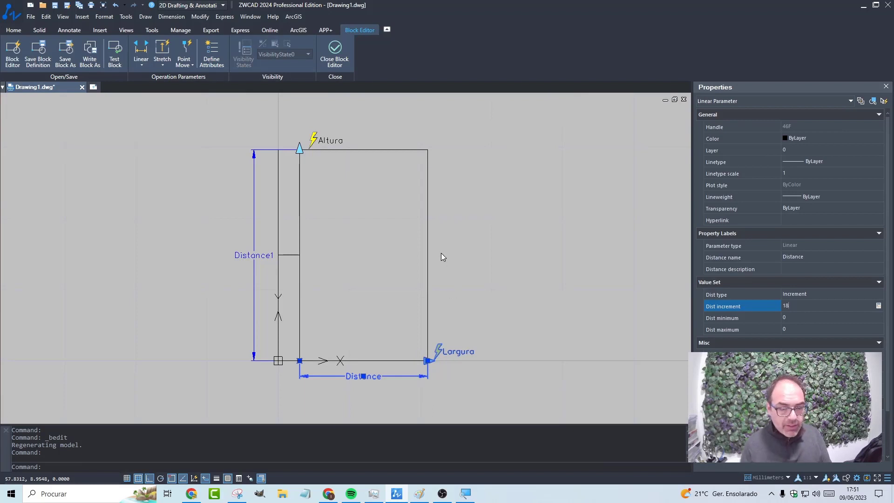
{"action": "key", "text": "Tab"}
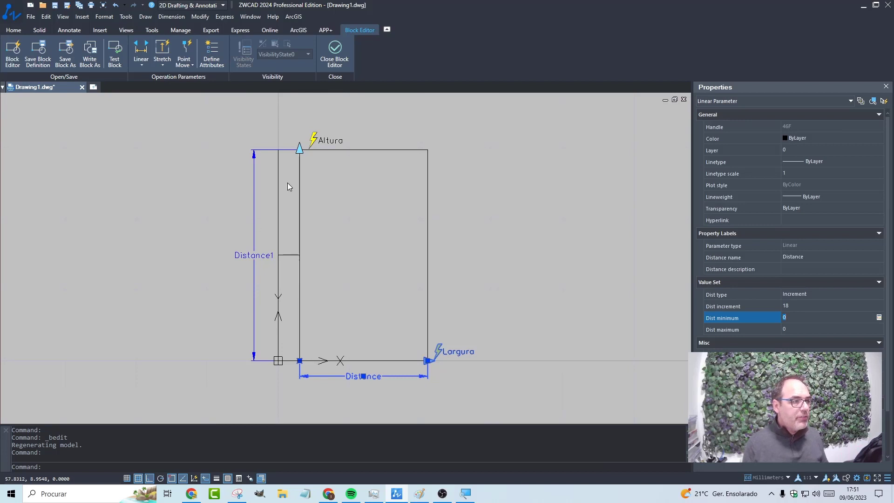
Give the vertical Distance1 parameter an Increment value set with a distance increment of 14.85.
{"action": "left_click", "coordinate": [255, 247]}
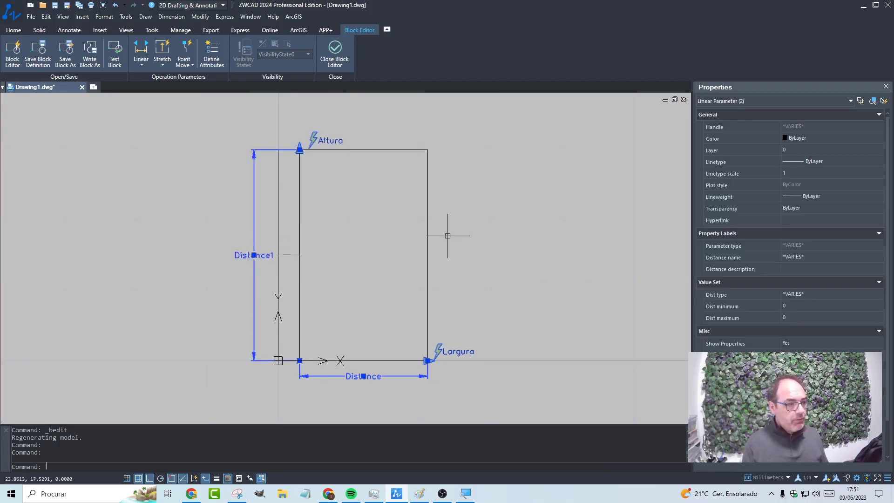
{"action": "key", "text": "Escape"}
{"action": "key", "text": "Escape"}
{"action": "left_click", "coordinate": [253, 213]}
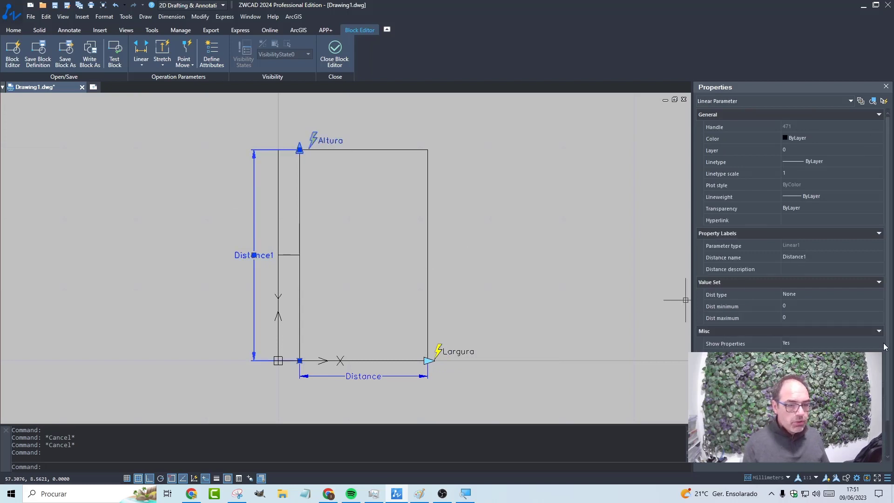
{"action": "left_click", "coordinate": [815, 293]}
{"action": "left_click", "coordinate": [825, 297]}
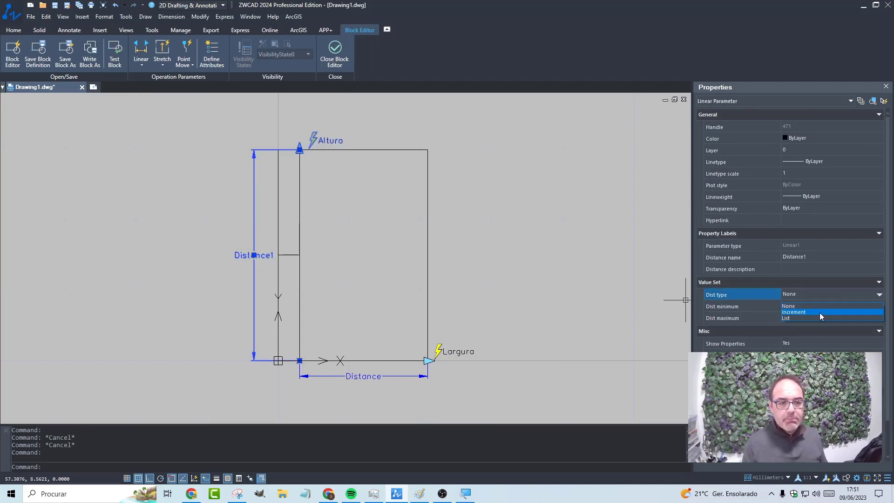
{"action": "left_click", "coordinate": [818, 309]}
{"action": "left_click", "coordinate": [793, 306]}
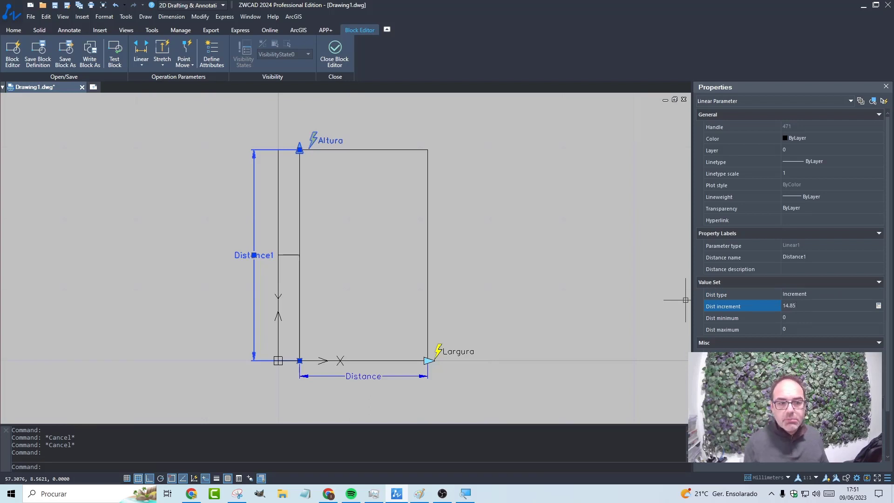
{"action": "key", "text": "Tab"}
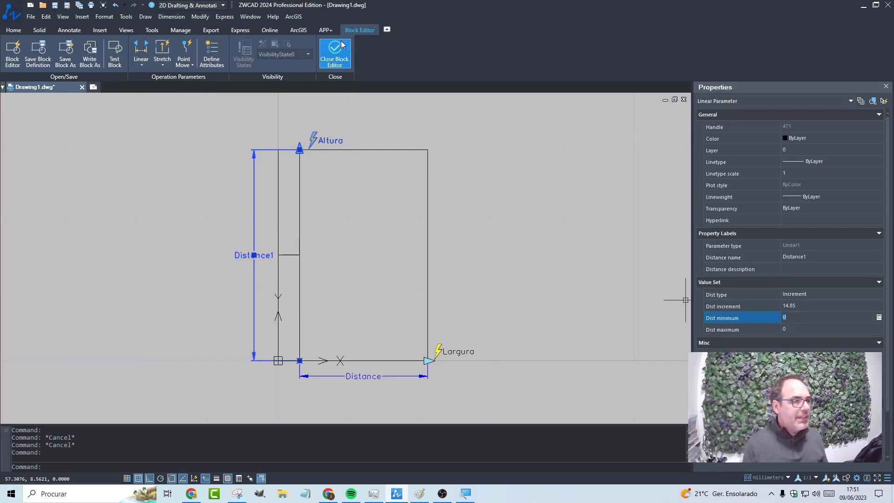
Close the block editor, saving the new increment settings to the block.
{"action": "left_click", "coordinate": [344, 56]}
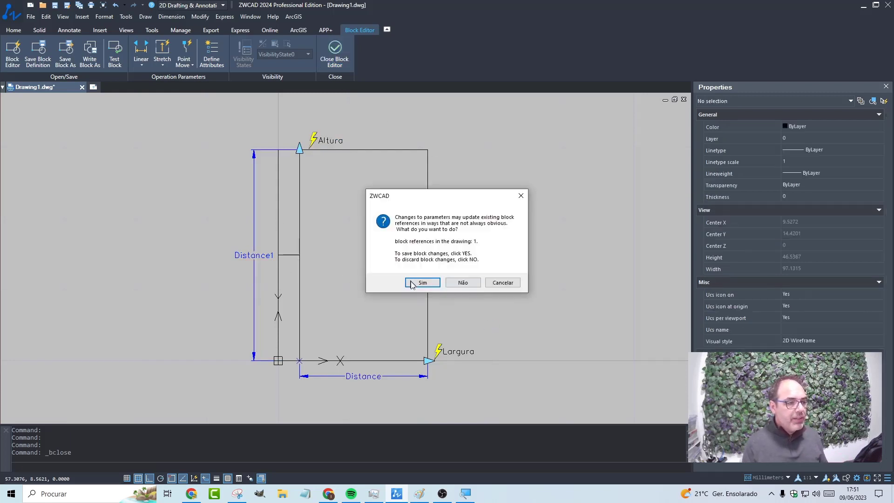
{"action": "left_click", "coordinate": [413, 284]}
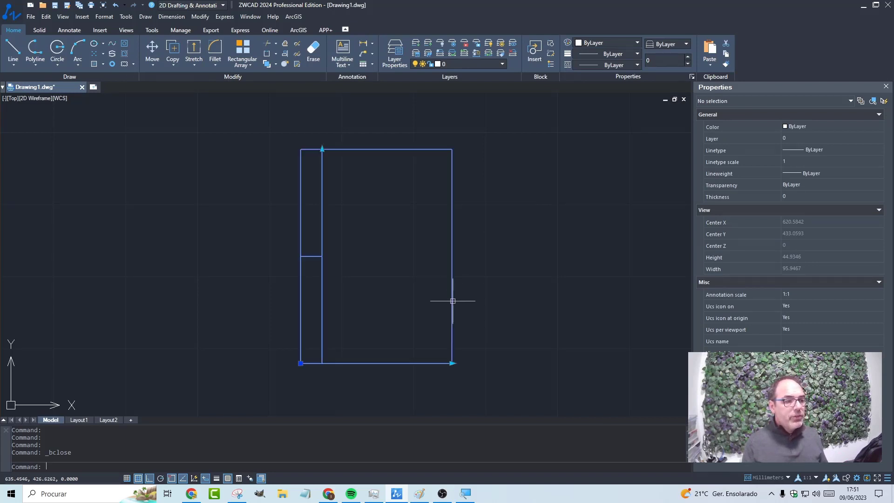
Test the block's width increments by stretching its width grip outward to 72.
{"action": "scroll", "coordinate": [463, 310], "scroll_direction": "down", "scroll_amount": 1}
{"action": "middle_click_drag", "start_coordinate": [464, 267], "coordinate": [364, 279]}
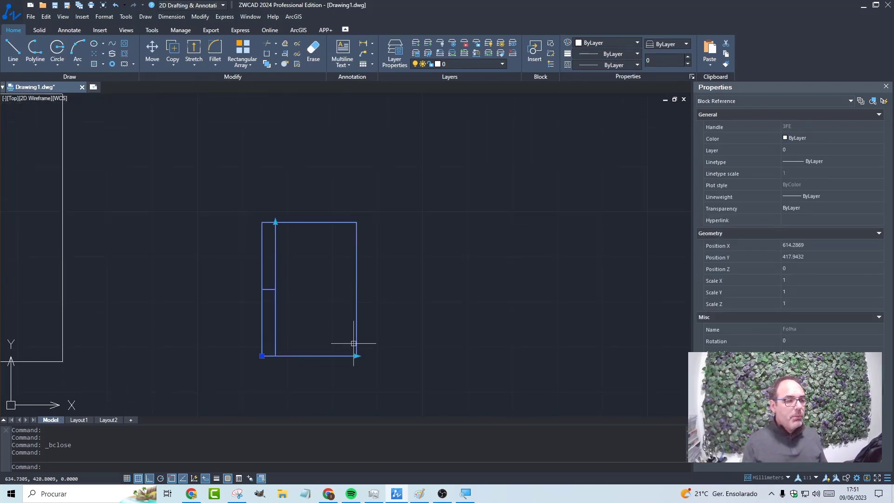
{"action": "left_click", "coordinate": [356, 356]}
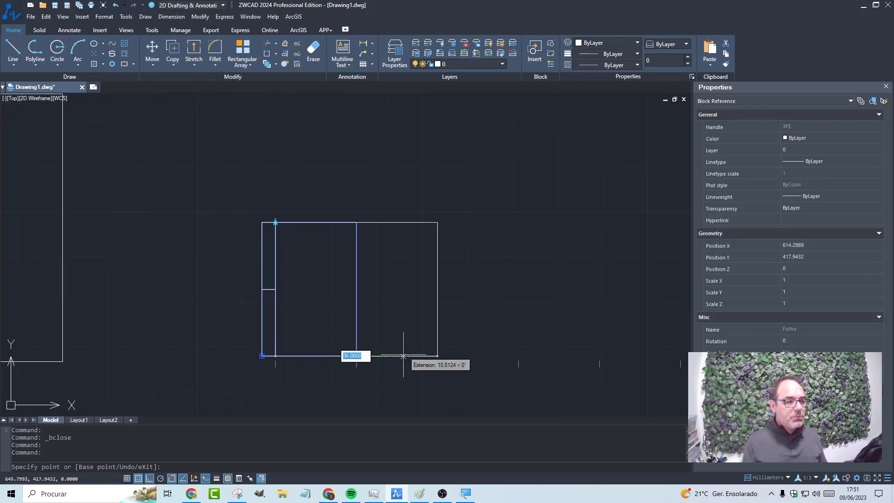
{"action": "middle_click_drag", "start_coordinate": [478, 349], "coordinate": [331, 305]}
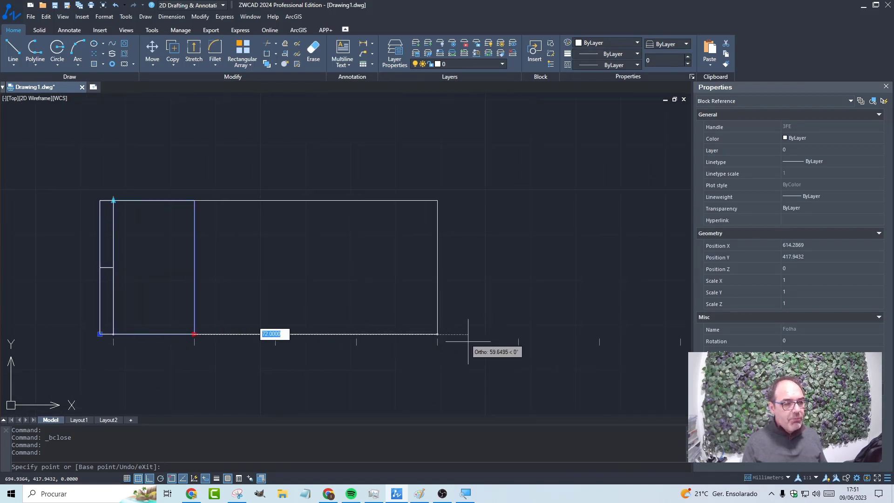
{"action": "scroll", "coordinate": [661, 347], "scroll_direction": "down", "scroll_amount": 2}
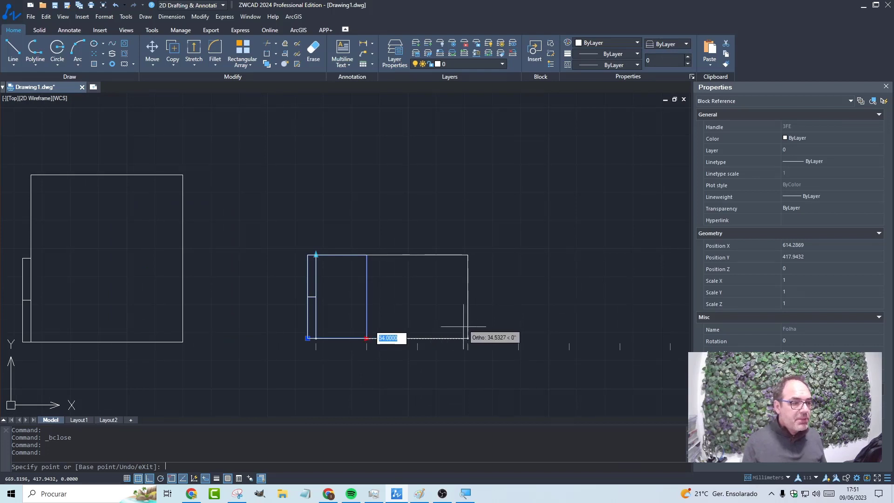
{"action": "left_click", "coordinate": [518, 338]}
Test the height increments by raising the block's height grip three increments and lowering it by one.
{"action": "left_click", "coordinate": [316, 254]}
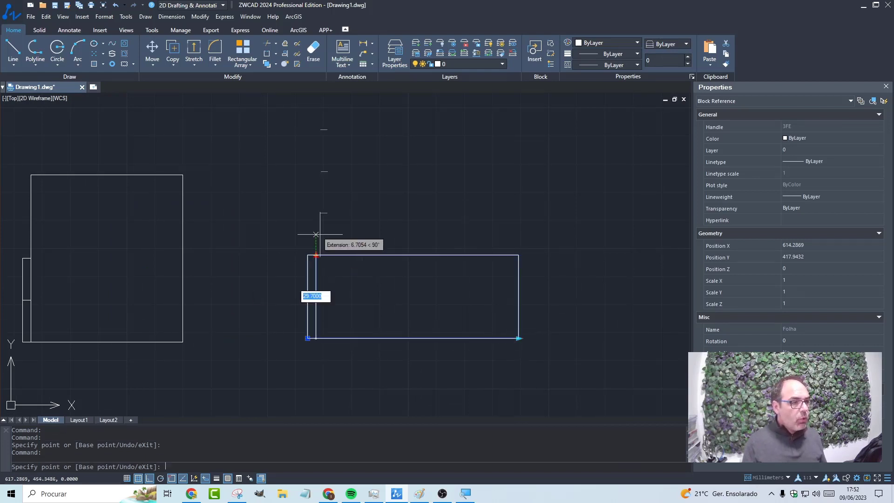
{"action": "left_click", "coordinate": [317, 213]}
{"action": "left_click", "coordinate": [316, 213]}
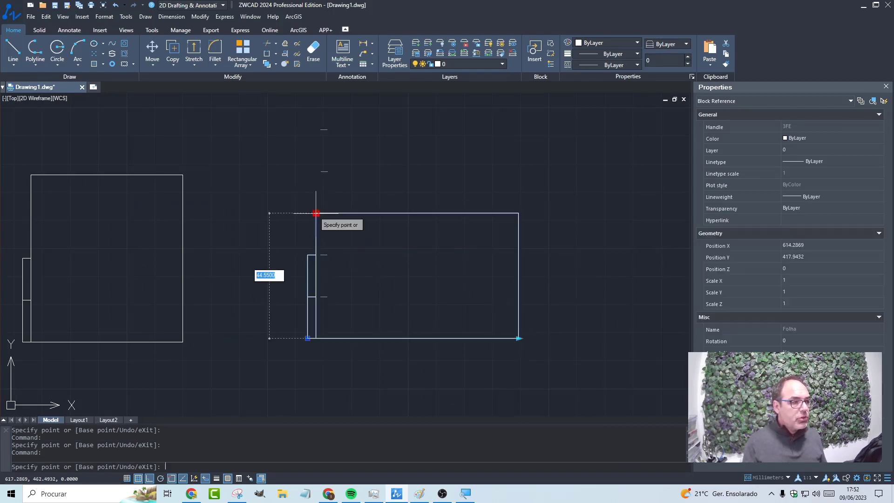
{"action": "left_click", "coordinate": [316, 171]}
{"action": "left_click", "coordinate": [316, 171]}
{"action": "left_click", "coordinate": [310, 130]}
{"action": "middle_click_drag", "start_coordinate": [320, 146], "coordinate": [329, 162]}
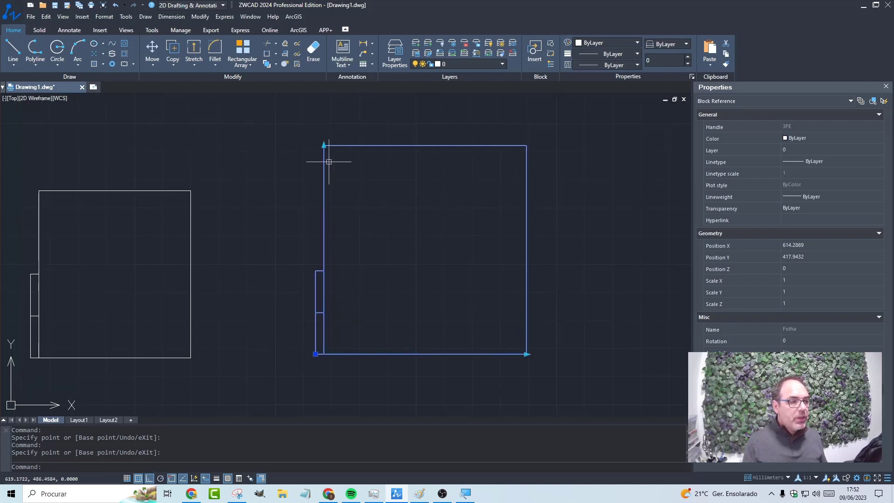
{"action": "left_click", "coordinate": [323, 145]}
{"action": "left_click", "coordinate": [321, 188]}
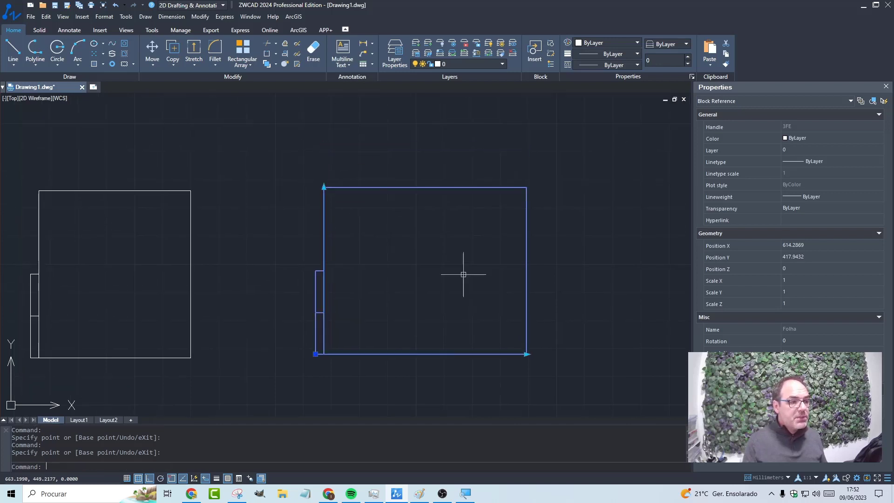
Reduce the block's width one increment at a time with its width grip, down to a single 18 module.
{"action": "left_click", "coordinate": [527, 352]}
{"action": "left_click", "coordinate": [475, 354]}
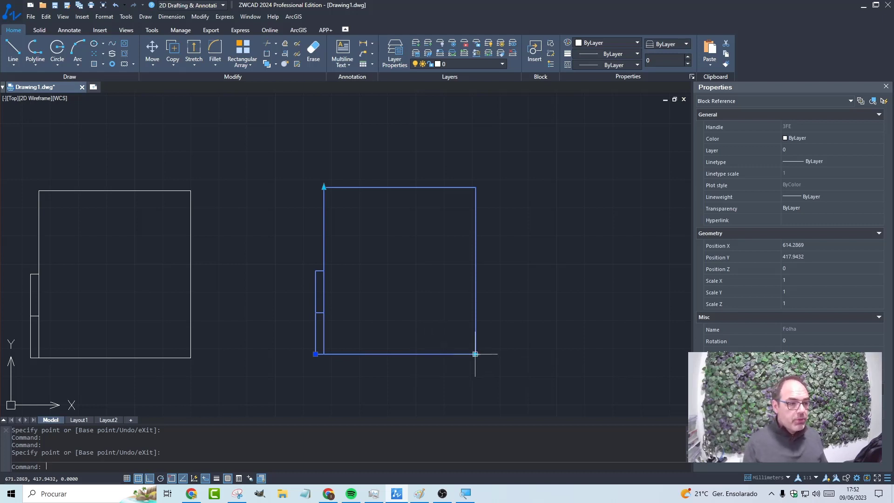
{"action": "left_click", "coordinate": [475, 354]}
{"action": "left_click", "coordinate": [425, 354]}
{"action": "left_click", "coordinate": [424, 354]}
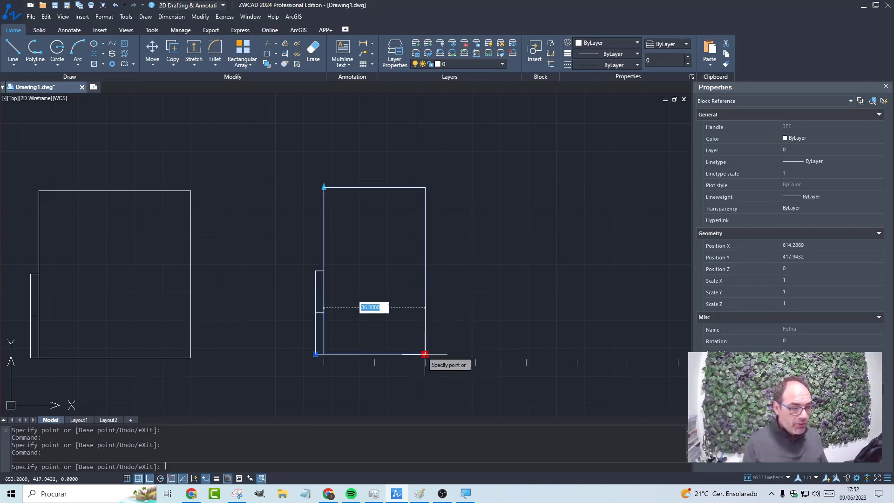
{"action": "left_click", "coordinate": [381, 354]}
Lower the block's height grip to 29.7, and lower it by one further increment.
{"action": "left_click", "coordinate": [323, 187]}
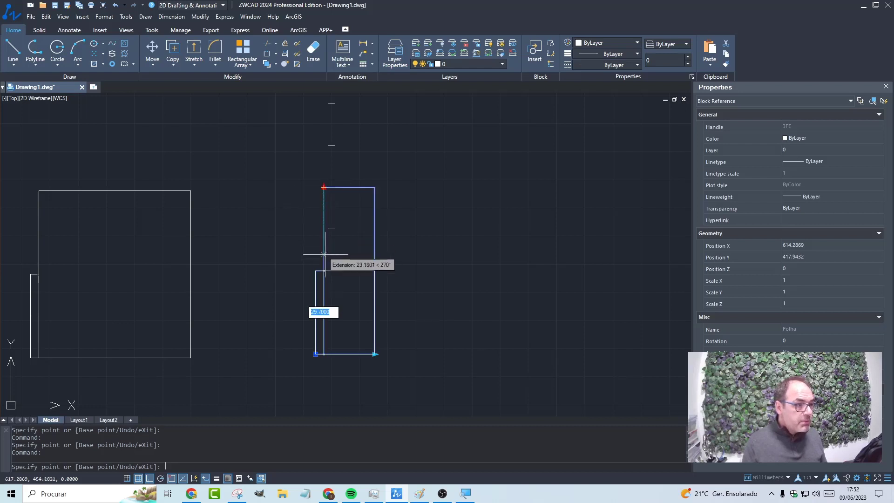
{"action": "left_click", "coordinate": [325, 268]}
{"action": "scroll", "coordinate": [315, 288], "scroll_direction": "up", "scroll_amount": 2}
{"action": "middle_click_drag", "start_coordinate": [328, 318], "coordinate": [362, 290]}
{"action": "scroll", "coordinate": [365, 260], "scroll_direction": "up", "scroll_amount": 2}
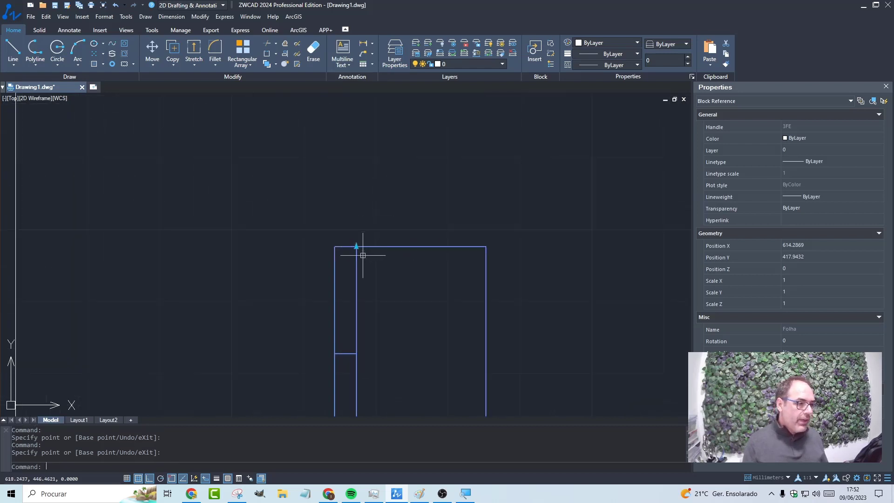
{"action": "left_click", "coordinate": [355, 246]}
{"action": "left_click", "coordinate": [355, 353]}
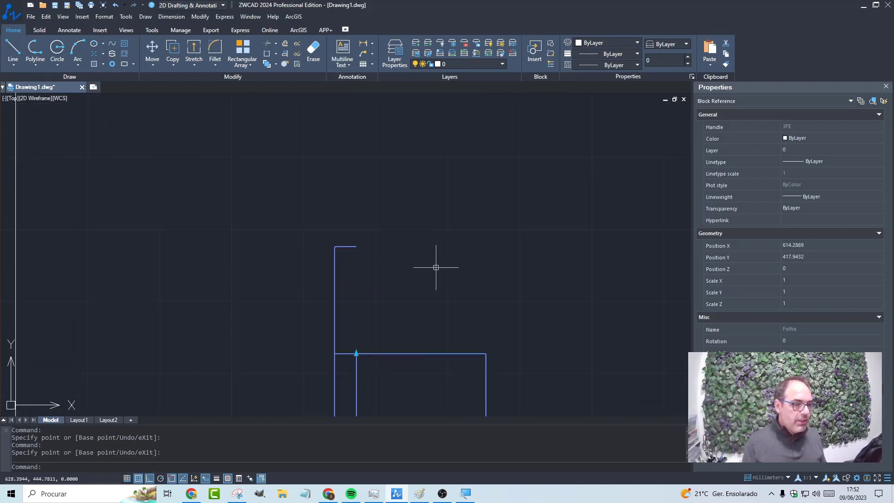
Collapse the block's width to zero by moving its width grip back to the binding margin line.
{"action": "middle_click_drag", "start_coordinate": [435, 266], "coordinate": [445, 171]}
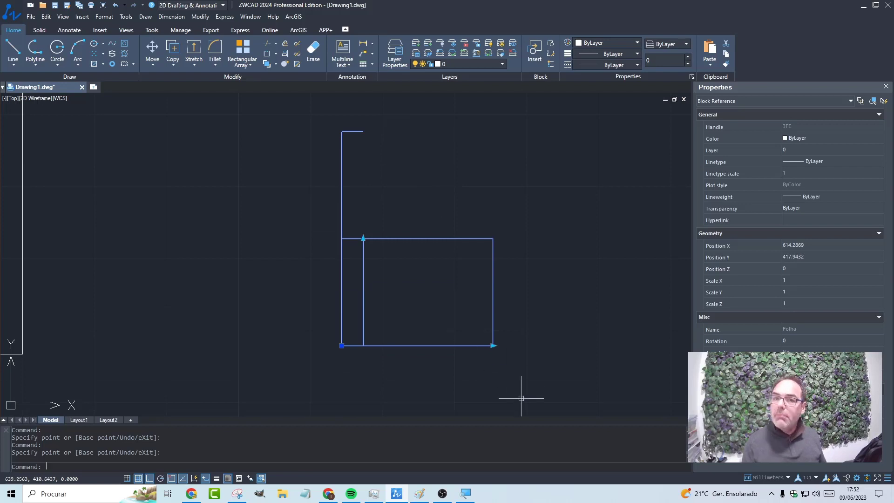
{"action": "left_click", "coordinate": [492, 346]}
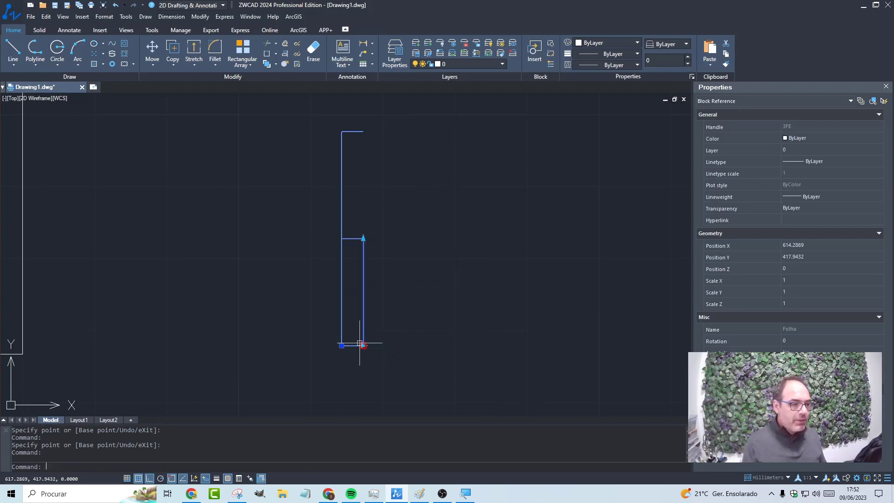
{"action": "left_click", "coordinate": [363, 345]}
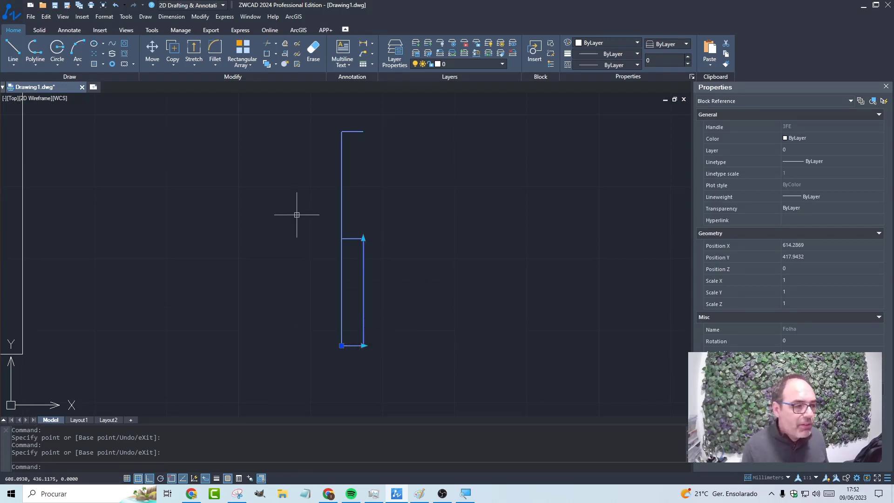
Undo the last test stretches to restore the block's original single-sheet width and height.
{"action": "key", "text": "ctrl+z"}
{"action": "key", "text": "ctrl+z"}
{"action": "key", "text": "ctrl+z"}
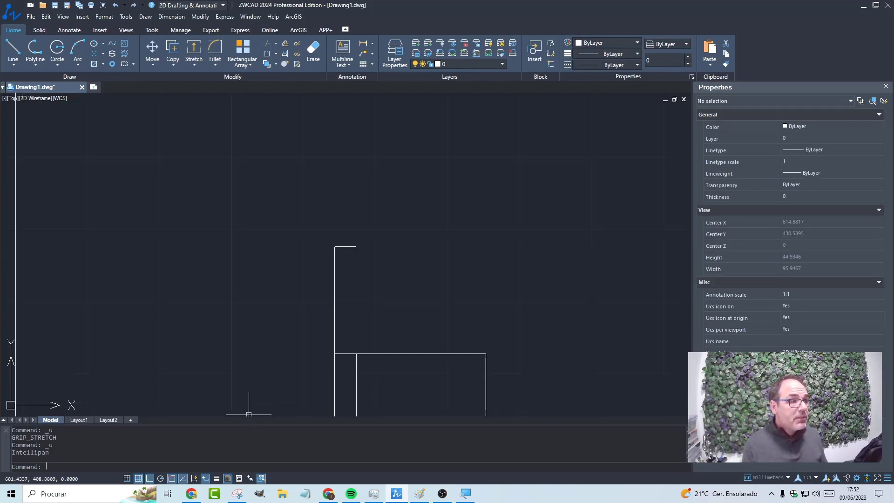
{"action": "scroll", "coordinate": [395, 371], "scroll_direction": "down", "scroll_amount": 4}
{"action": "middle_click_drag", "start_coordinate": [378, 306], "coordinate": [349, 128]}
{"action": "scroll", "coordinate": [393, 192], "scroll_direction": "up", "scroll_amount": 2}
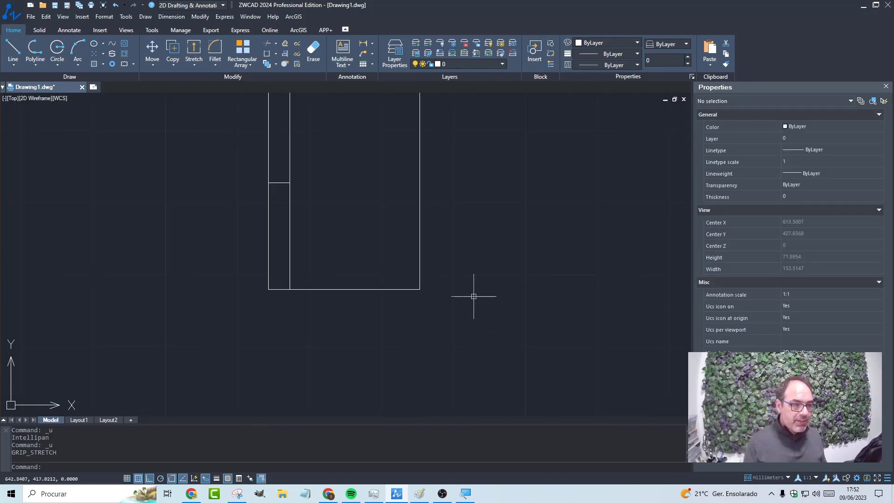
Open the Folha block's definition for editing.
{"action": "middle_click_drag", "start_coordinate": [421, 192], "coordinate": [465, 303]}
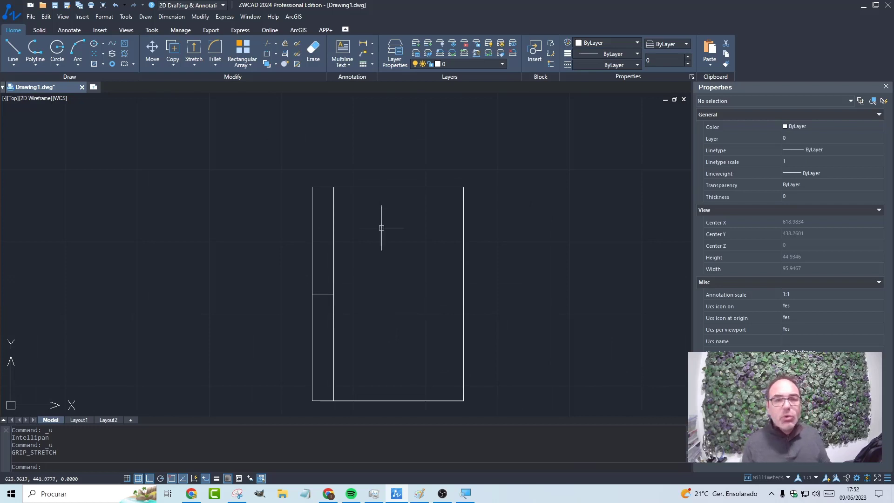
{"action": "left_click", "coordinate": [421, 186]}
{"action": "double_click", "coordinate": [422, 186]}
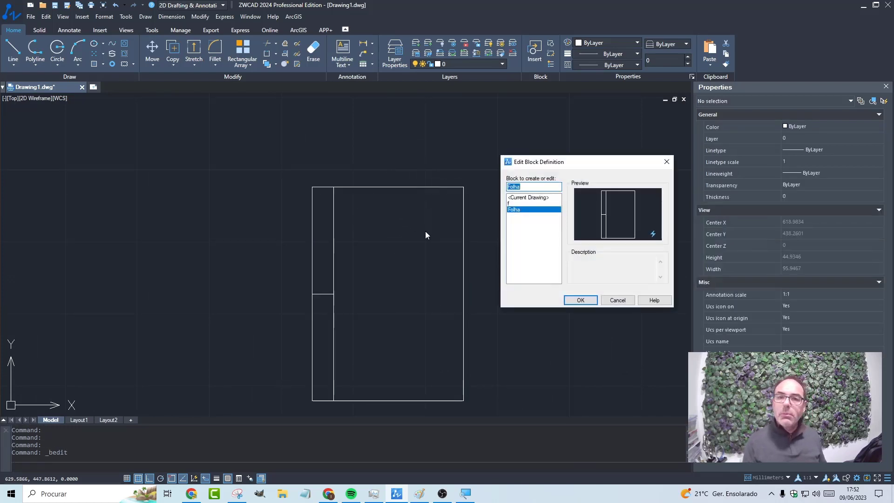
{"action": "left_click", "coordinate": [582, 300]}
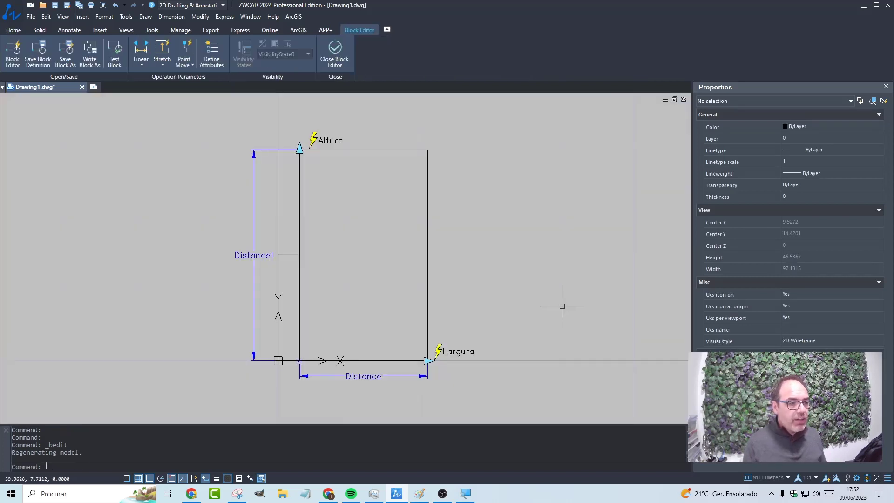
Set the minimum distance of the width's linear parameter to 18 and clear the selection.
{"action": "left_click", "coordinate": [380, 376]}
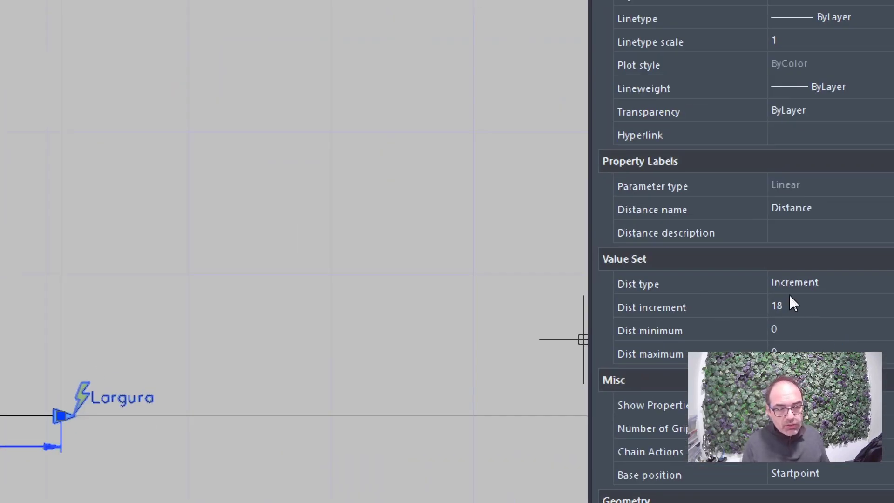
{"action": "left_click", "coordinate": [791, 311]}
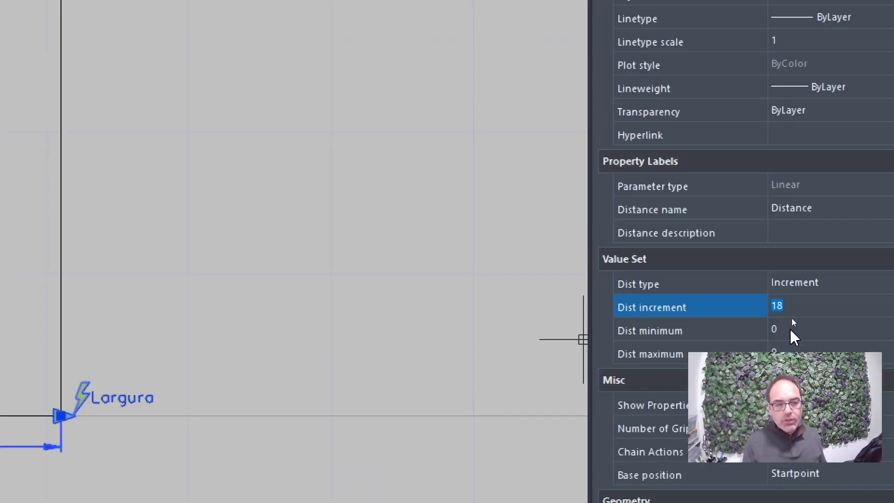
{"action": "left_click", "coordinate": [778, 328]}
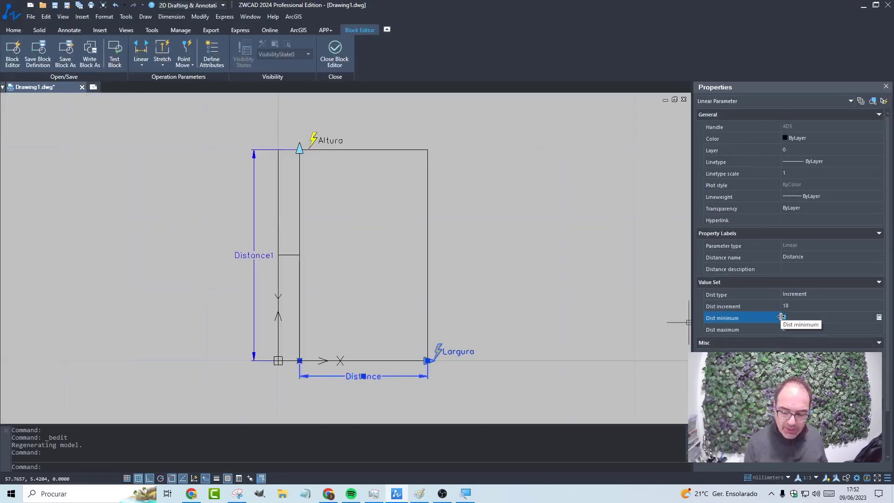
{"action": "type", "text": "18"}
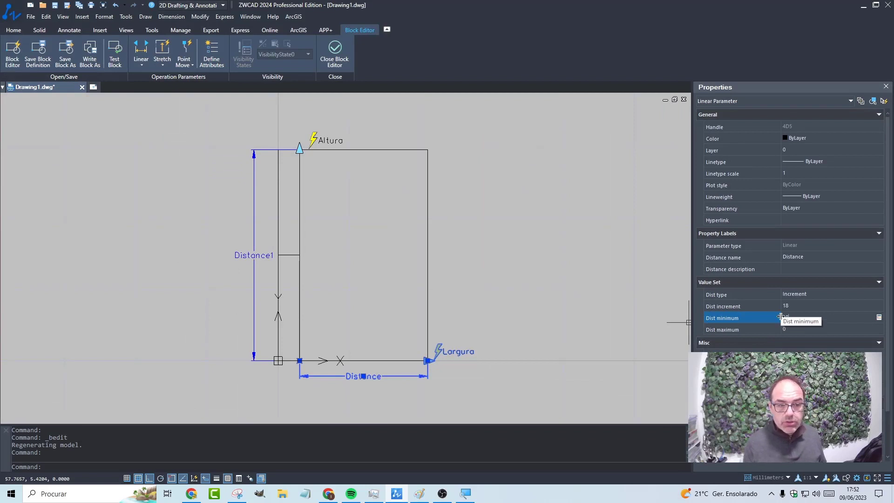
{"action": "key", "text": "Return"}
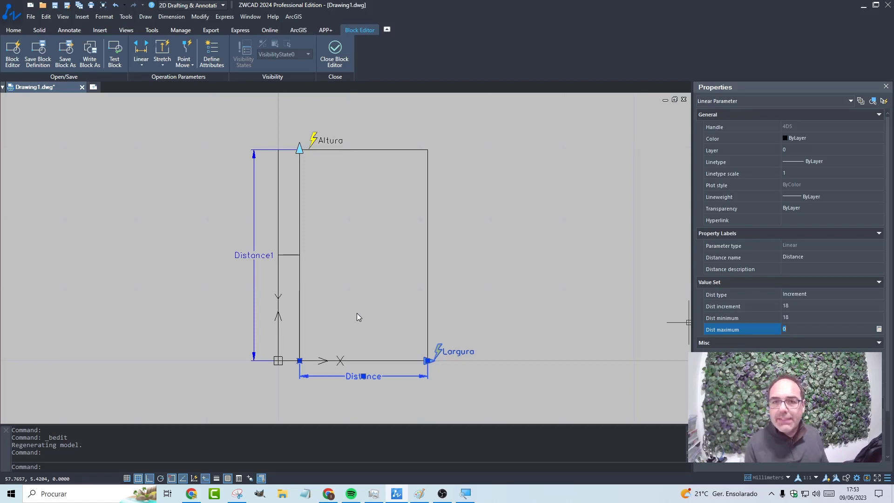
{"action": "left_click", "coordinate": [465, 268]}
{"action": "key", "text": "Escape"}
{"action": "key", "text": "Escape"}
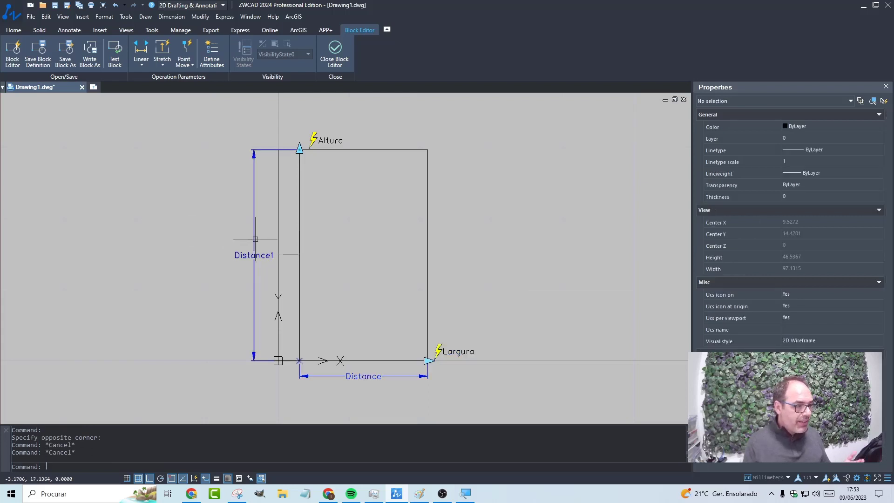
Set the minimum distance of the height's linear parameter to 29.7, and close the block definition with its changes saved.
{"action": "left_click", "coordinate": [255, 239]}
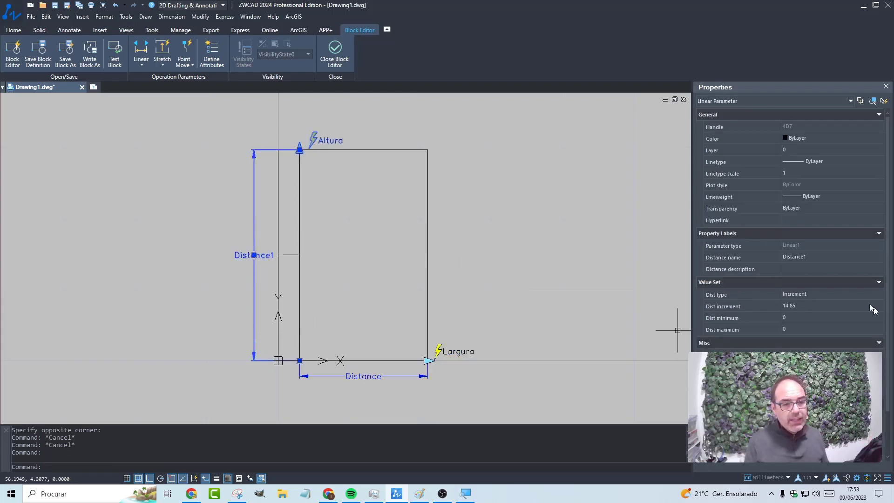
{"action": "left_click", "coordinate": [804, 319]}
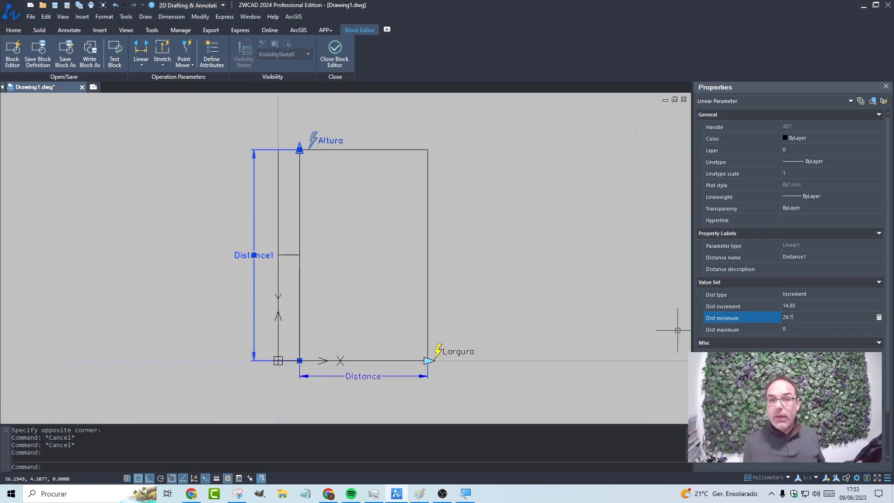
{"action": "key", "text": "Tab"}
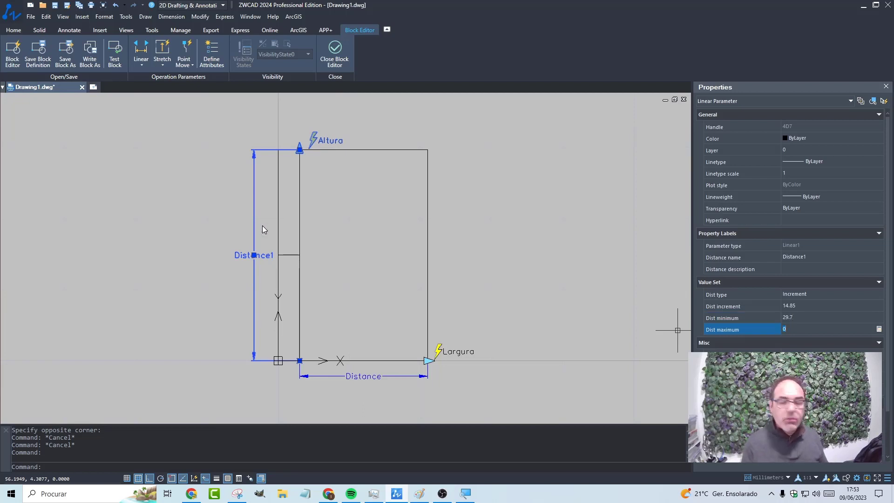
{"action": "key", "text": "Escape"}
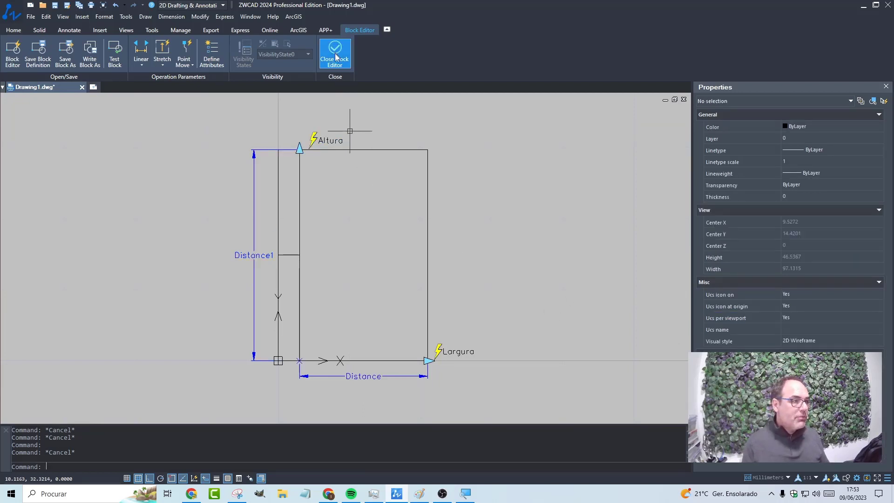
{"action": "left_click", "coordinate": [335, 56]}
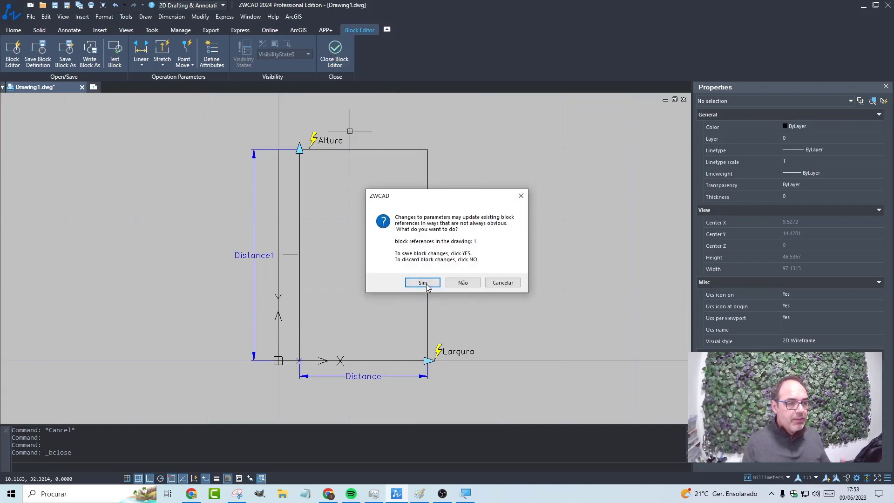
{"action": "left_click", "coordinate": [425, 283]}
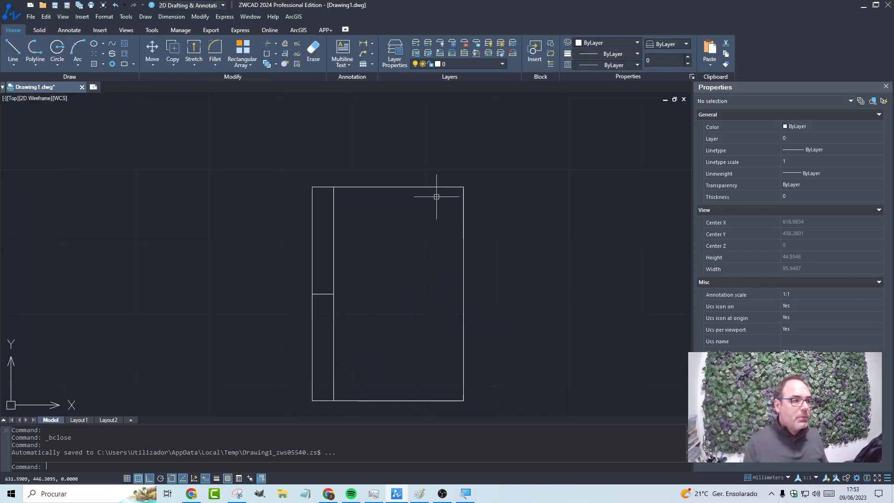
Stretch the single-sheet block's height upward one increment at a time, by two increments in total.
{"action": "left_click", "coordinate": [437, 197]}
{"action": "scroll", "coordinate": [445, 201], "scroll_direction": "down", "scroll_amount": 4}
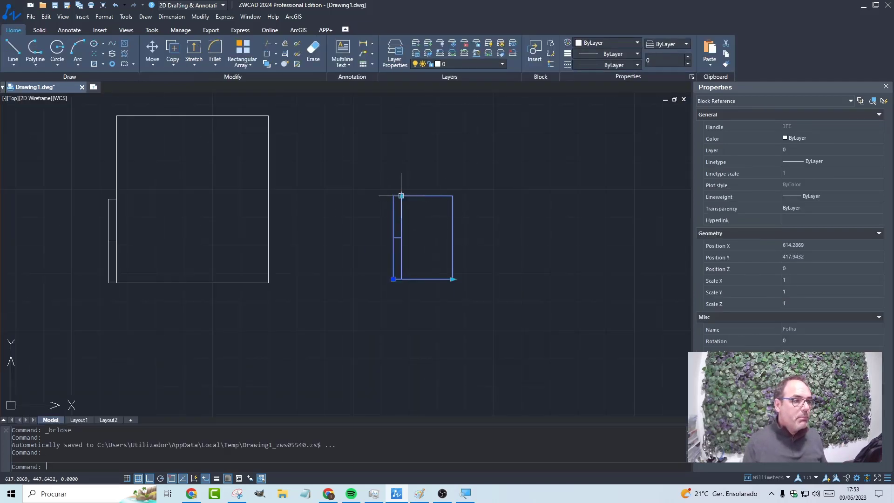
{"action": "left_click", "coordinate": [401, 196]}
{"action": "left_click", "coordinate": [403, 150]}
{"action": "left_click", "coordinate": [401, 150]}
{"action": "left_click", "coordinate": [401, 112]}
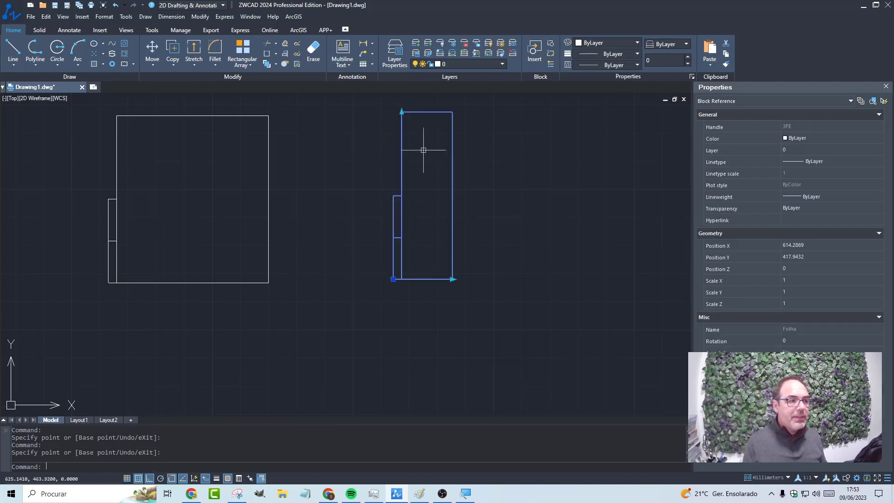
Widen the block one 18 increment at a time, up to 54.
{"action": "left_click", "coordinate": [451, 279]}
{"action": "left_click", "coordinate": [503, 279]}
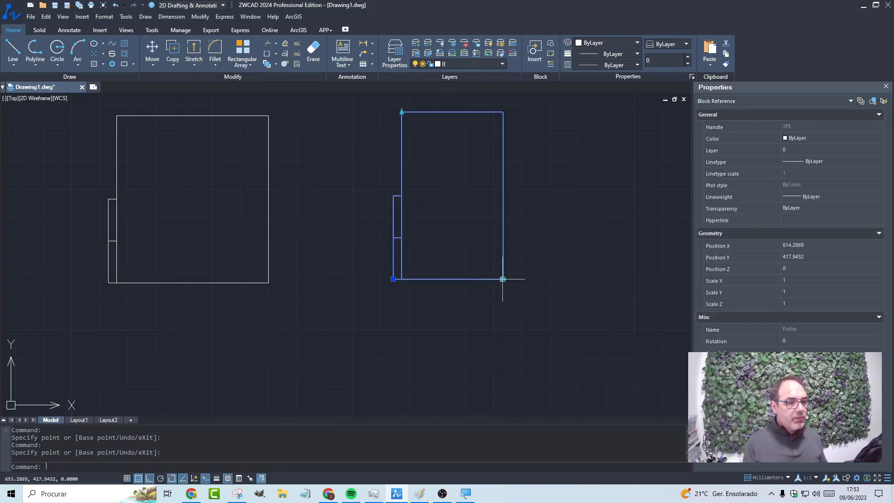
{"action": "left_click", "coordinate": [503, 279]}
{"action": "left_click", "coordinate": [554, 286]}
Reduce the block's width to a single 18 module, and lower its height step by step to 29.7.
{"action": "left_click", "coordinate": [554, 279]}
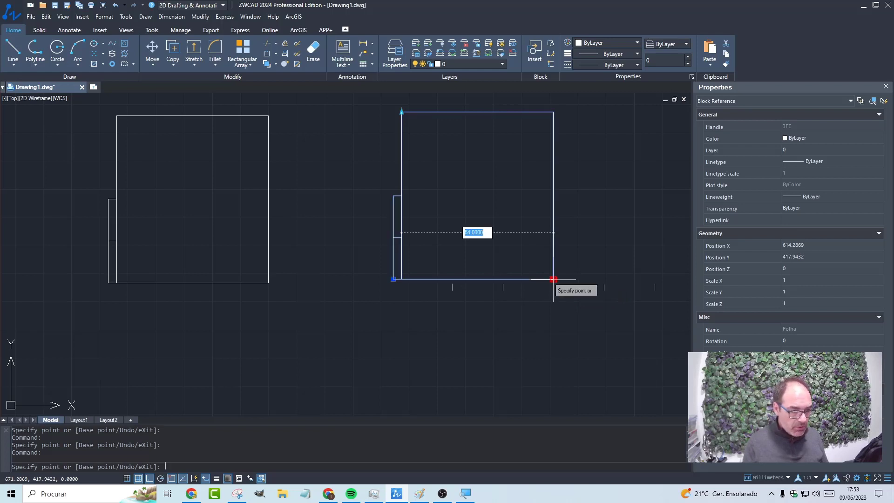
{"action": "left_click", "coordinate": [451, 279]}
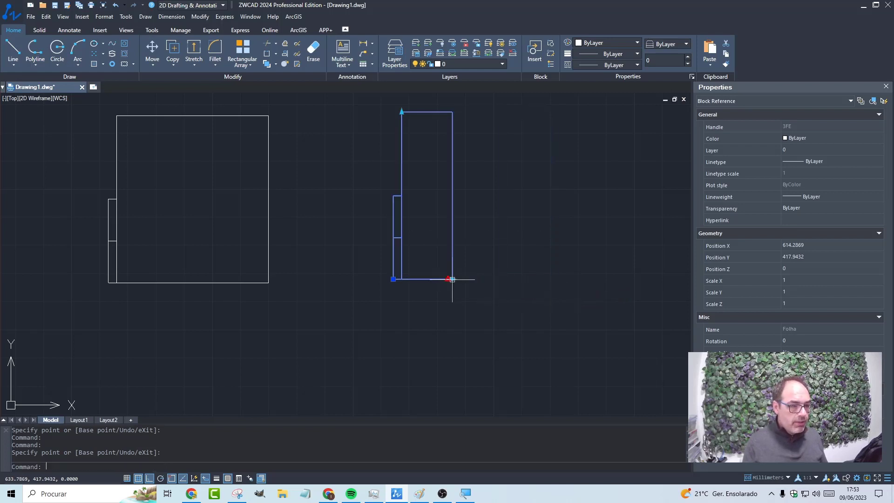
{"action": "left_click", "coordinate": [401, 111]}
{"action": "left_click", "coordinate": [404, 150]}
{"action": "left_click", "coordinate": [402, 153]}
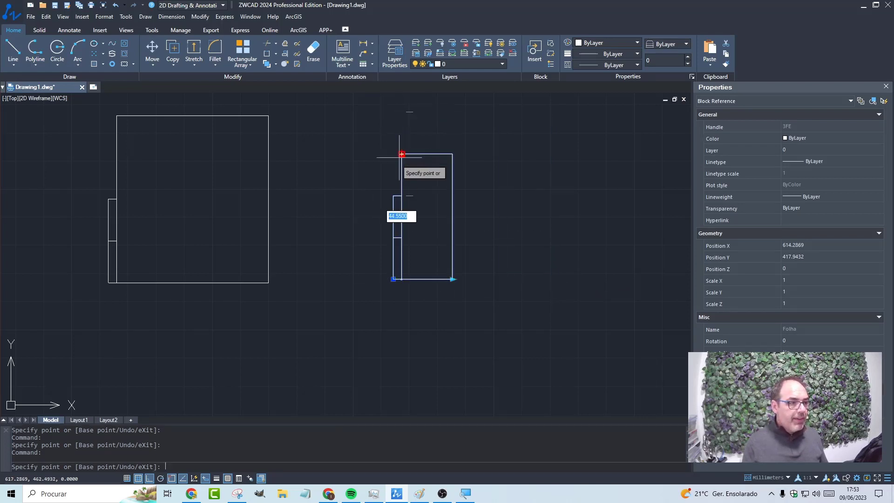
{"action": "left_click", "coordinate": [401, 195]}
Try to shrink the block's width below 18 and its height below 29.7 with the stretch grips.
{"action": "left_click", "coordinate": [452, 279]}
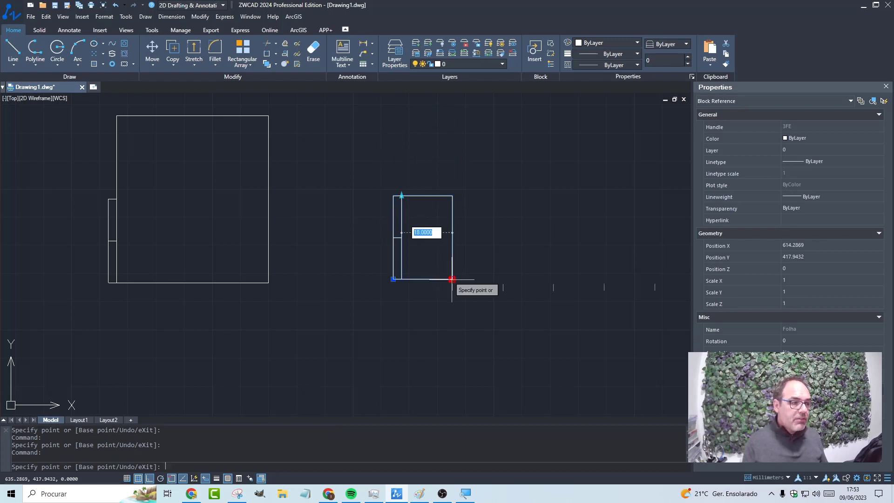
{"action": "left_click", "coordinate": [393, 278]}
{"action": "left_click", "coordinate": [452, 280]}
{"action": "left_click", "coordinate": [402, 274]}
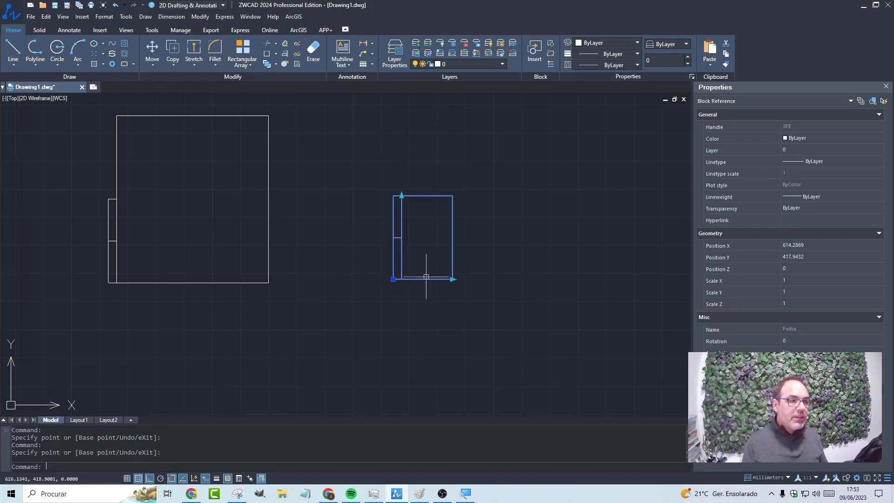
{"action": "left_click", "coordinate": [401, 196]}
{"action": "left_click", "coordinate": [403, 243]}
{"action": "left_click", "coordinate": [402, 201]}
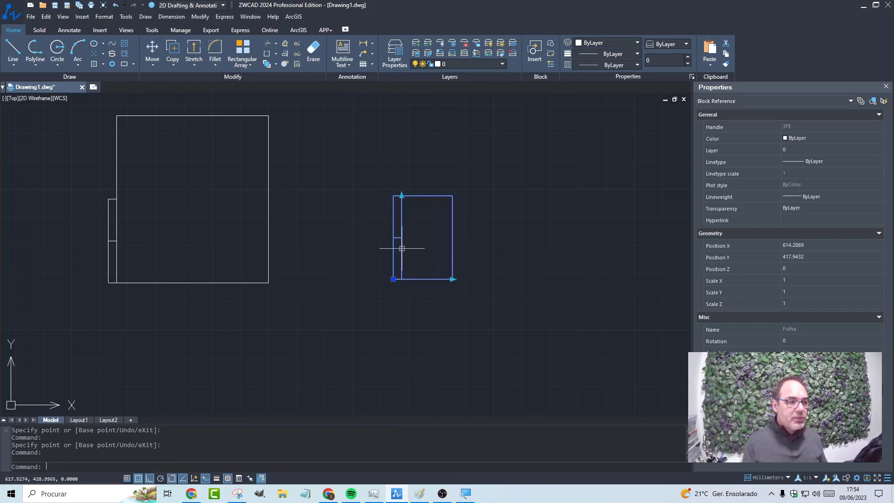
{"action": "left_click", "coordinate": [401, 190]}
{"action": "left_click", "coordinate": [402, 192]}
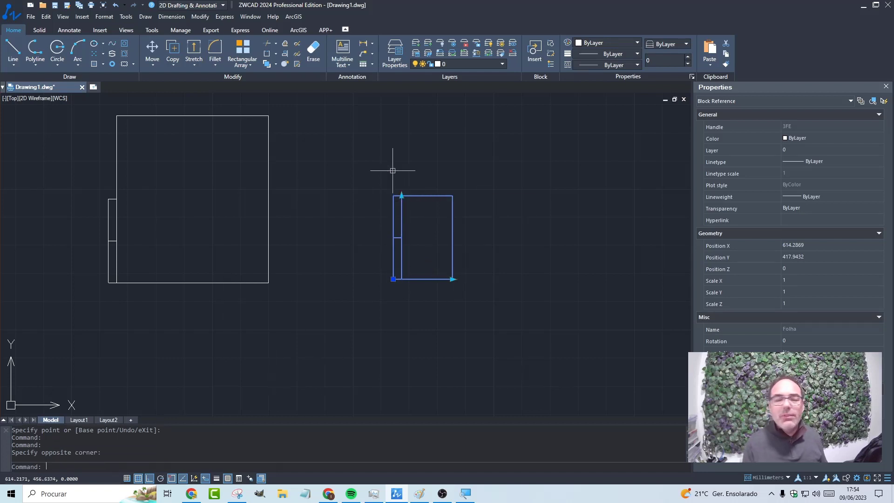
Raise the block's height by one increment, return it to 29.7, and clear the selection.
{"action": "left_click", "coordinate": [400, 196]}
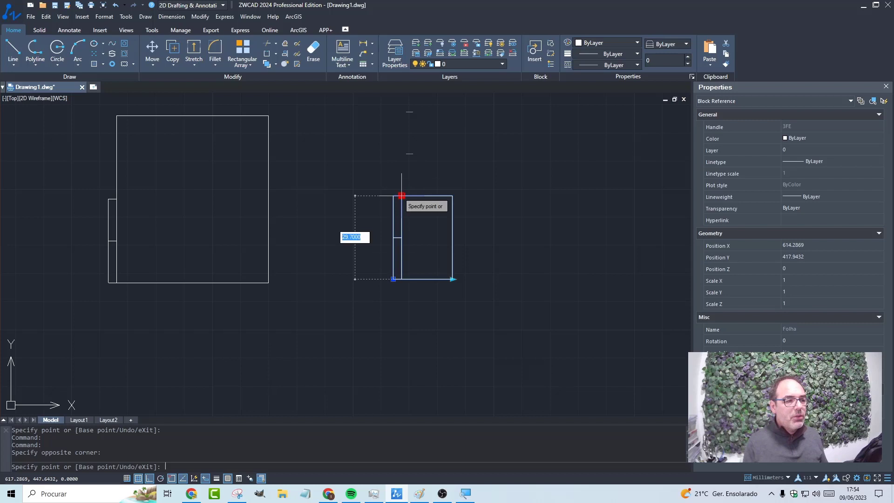
{"action": "left_click", "coordinate": [400, 154]}
{"action": "left_click", "coordinate": [401, 153]}
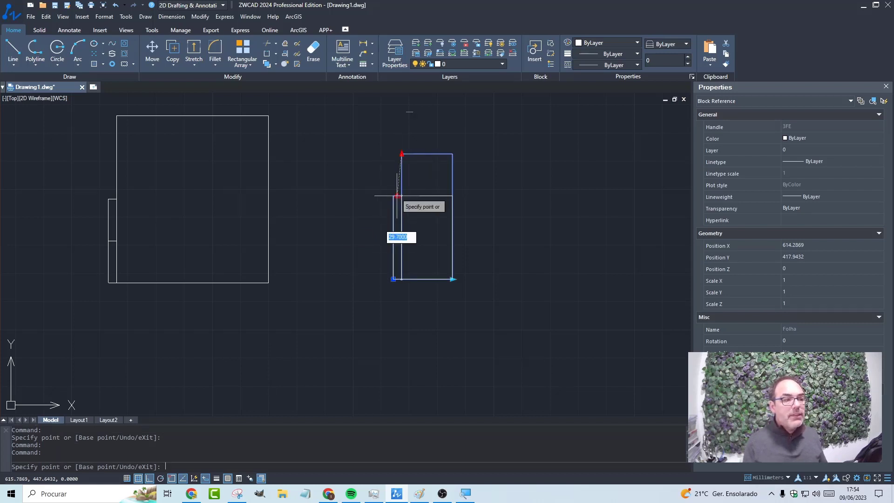
{"action": "left_click", "coordinate": [401, 196]}
{"action": "scroll", "coordinate": [409, 230], "scroll_direction": "up", "scroll_amount": 4}
{"action": "middle_click_drag", "start_coordinate": [431, 242], "coordinate": [377, 250]}
{"action": "key", "text": "Escape"}
Select the block, widen it by one 18 increment, and raise its height by one increment to 44.55.
{"action": "left_click", "coordinate": [471, 240]}
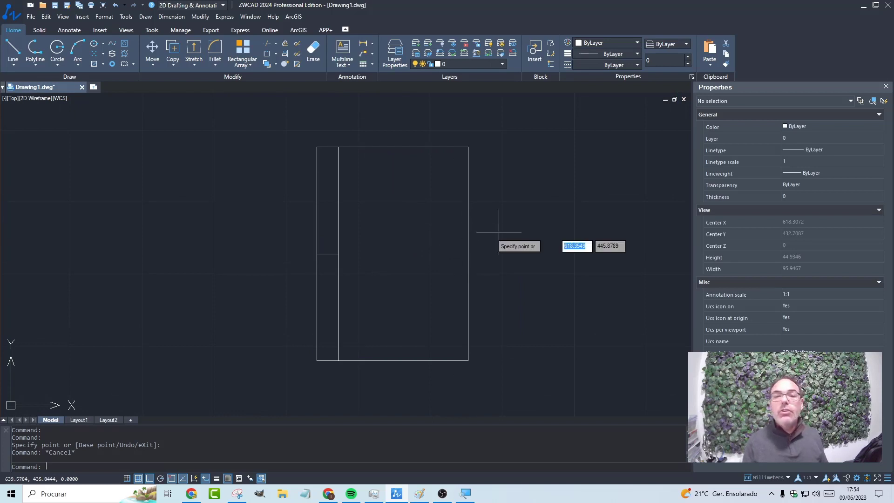
{"action": "left_click", "coordinate": [465, 363]}
{"action": "left_click", "coordinate": [468, 361]}
{"action": "left_click", "coordinate": [597, 360]}
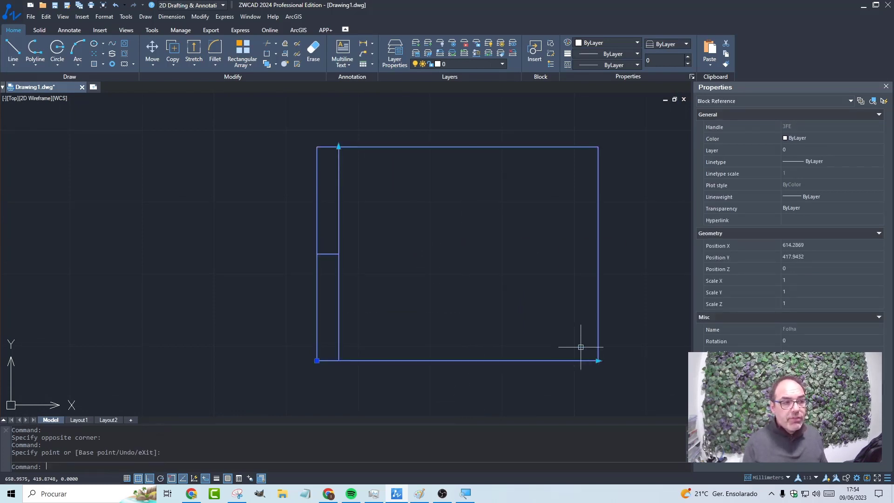
{"action": "scroll", "coordinate": [574, 323], "scroll_direction": "down", "scroll_amount": 4}
{"action": "left_click", "coordinate": [476, 256]}
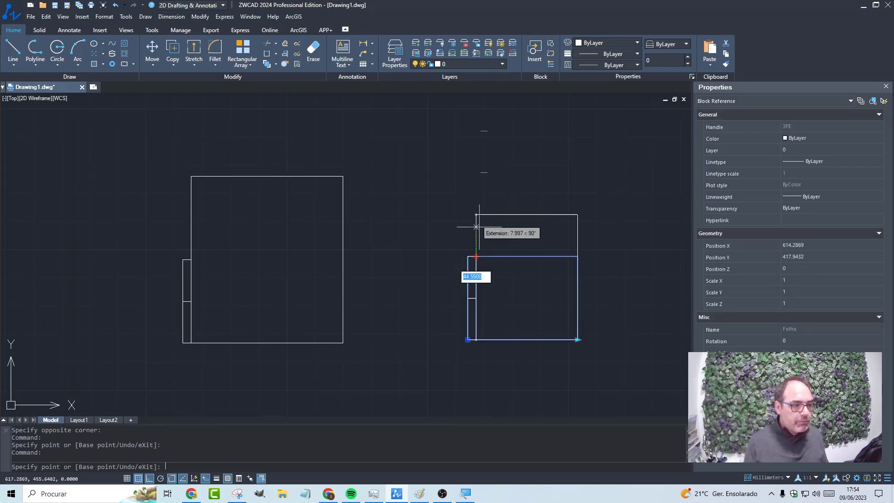
{"action": "left_click", "coordinate": [476, 214]}
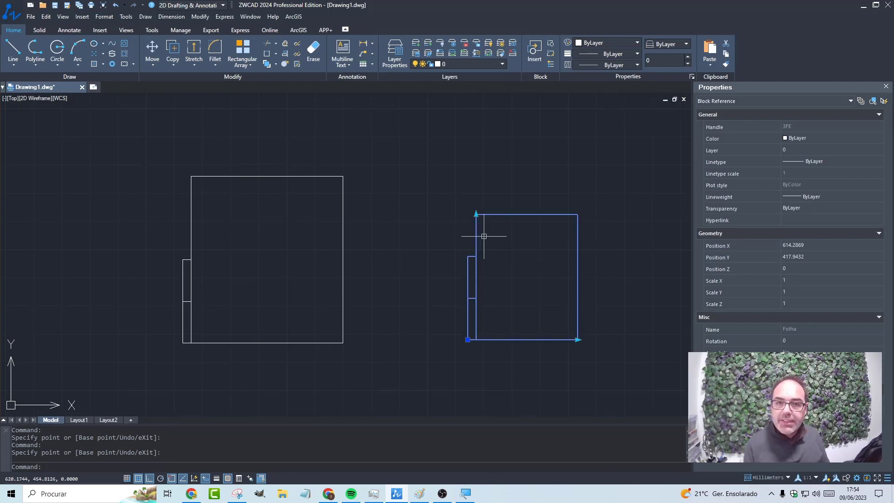